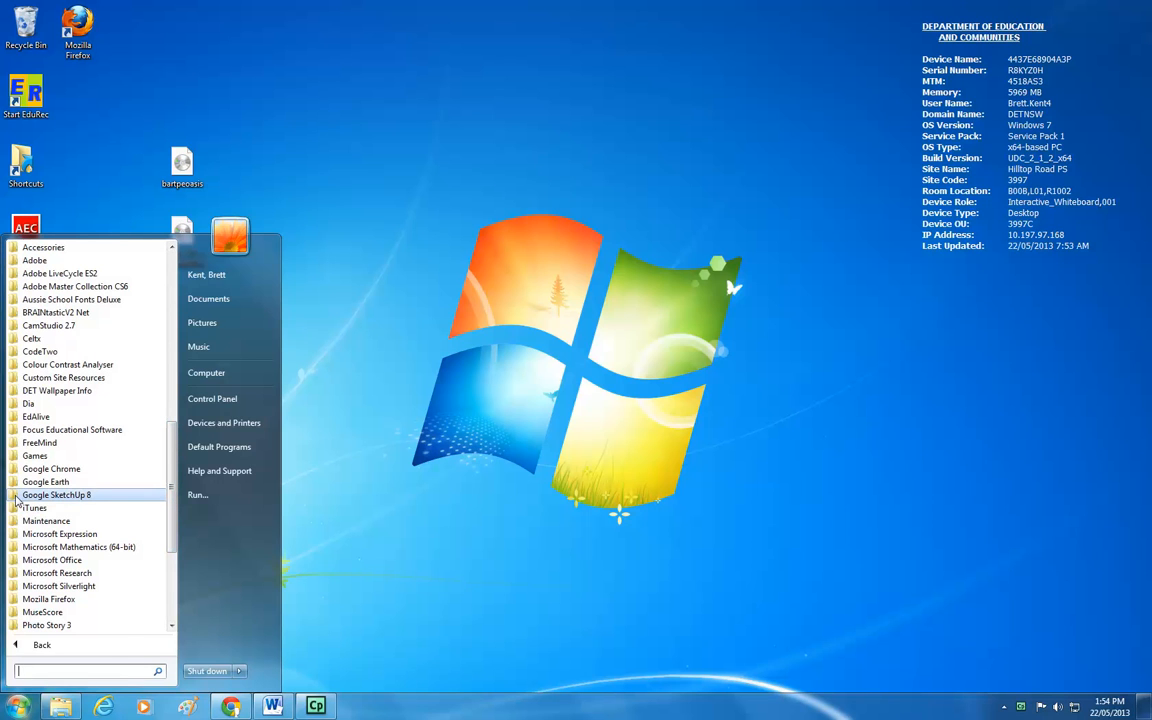
# Launch Google SketchUp from the Google SketchUp 8 Start menu folder and close the proxy credentials prompt.
pyautogui.click(16, 497)
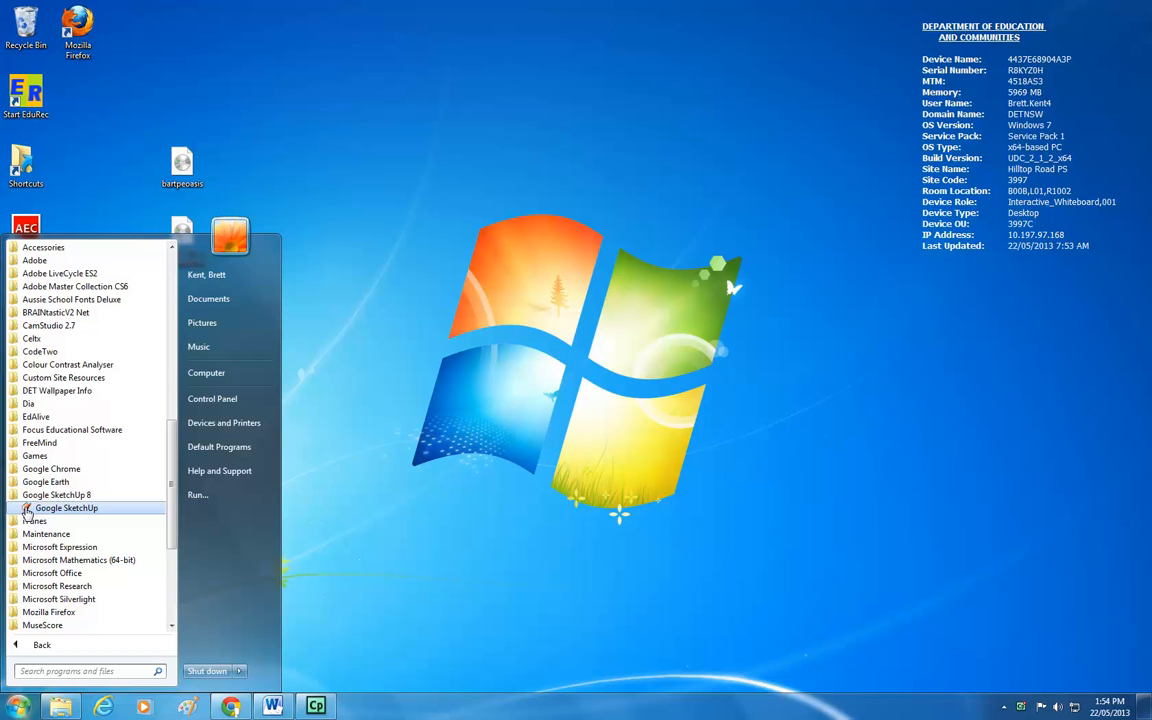
pyautogui.click(30, 509)
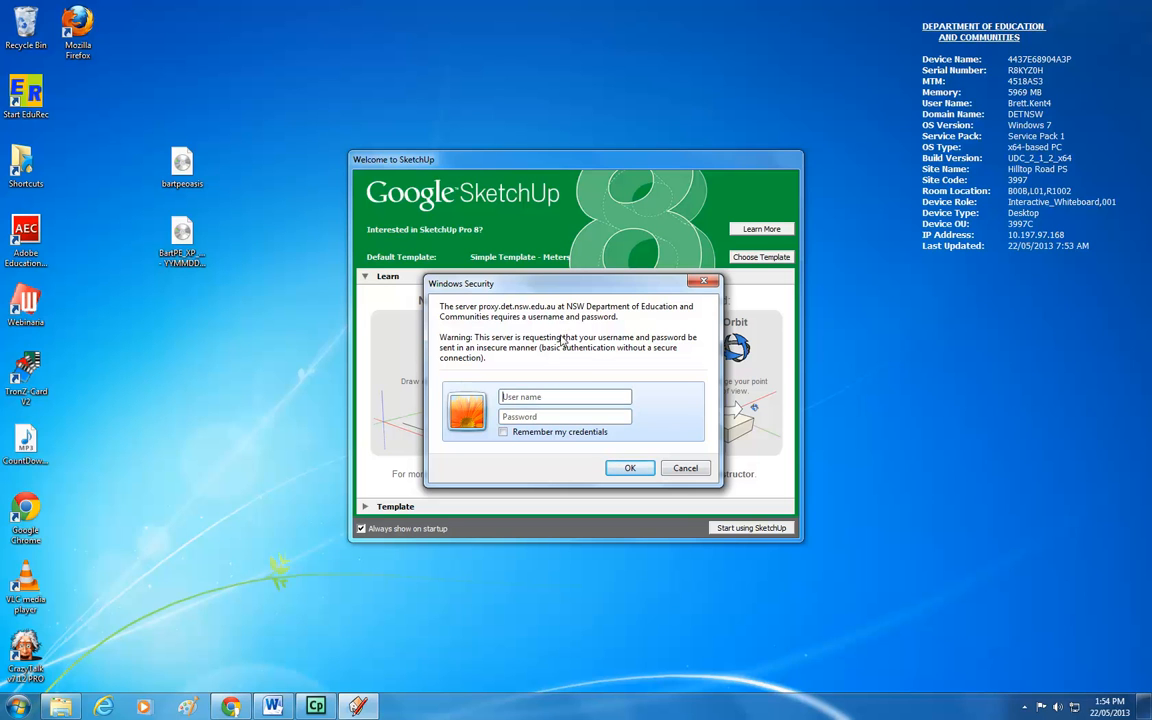
pyautogui.click(704, 284)
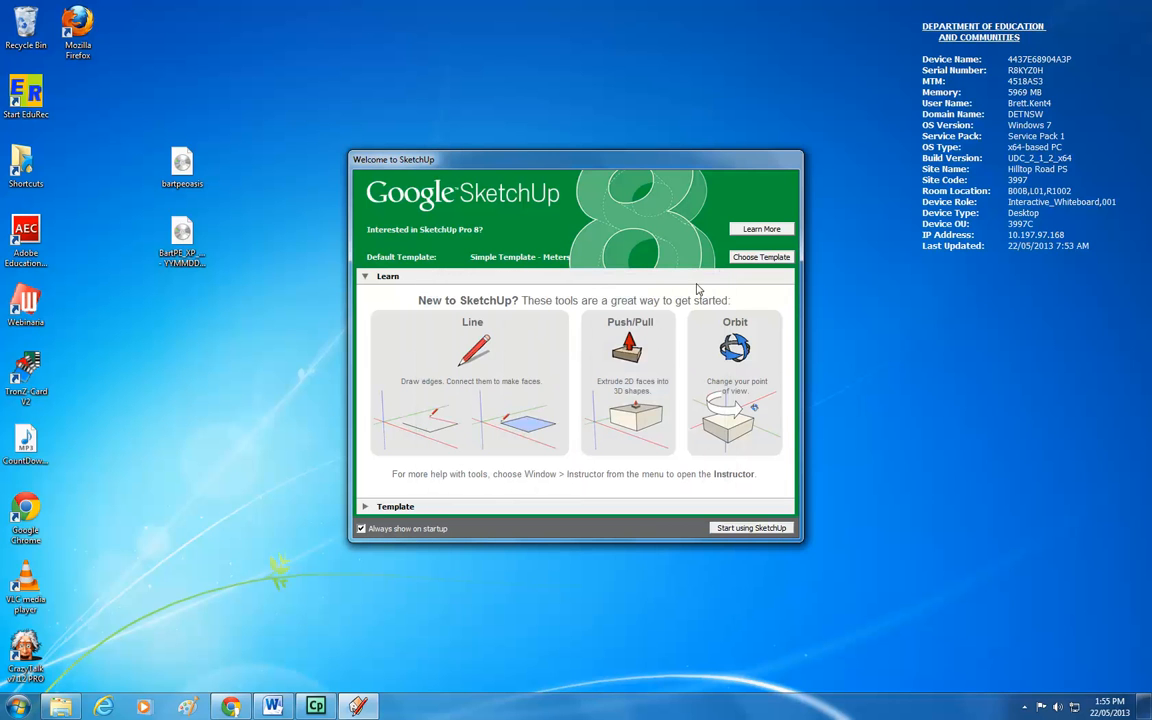
# Open the template list, keep Simple Template - Meters, and start using SketchUp.
pyautogui.click(745, 260)
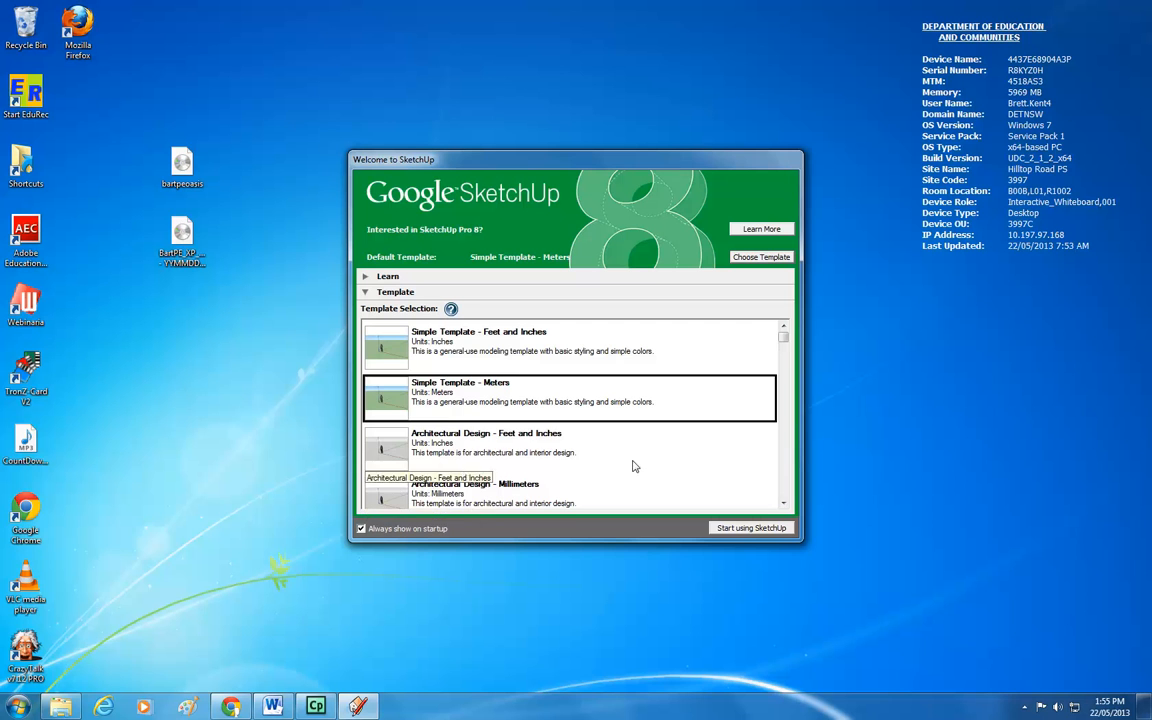
pyautogui.moveTo(784, 340)
pyautogui.mouseDown()
pyautogui.moveTo(789, 448)
pyautogui.moveTo(789, 338)
pyautogui.mouseUp()
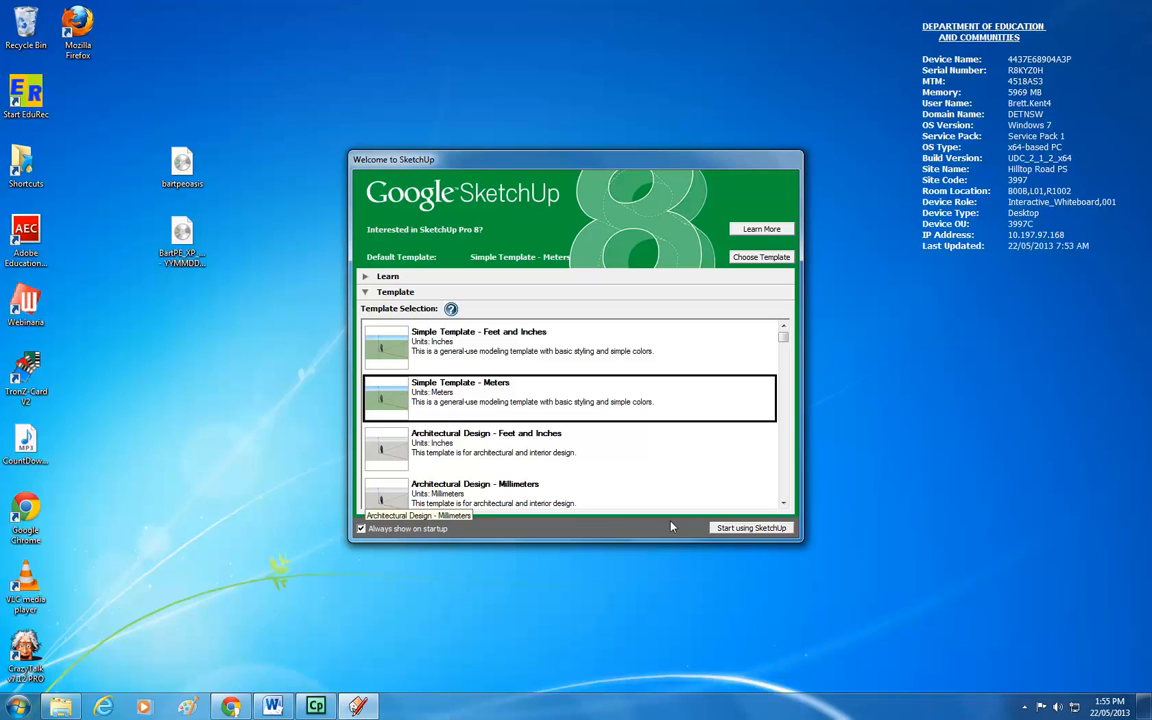
pyautogui.click(741, 532)
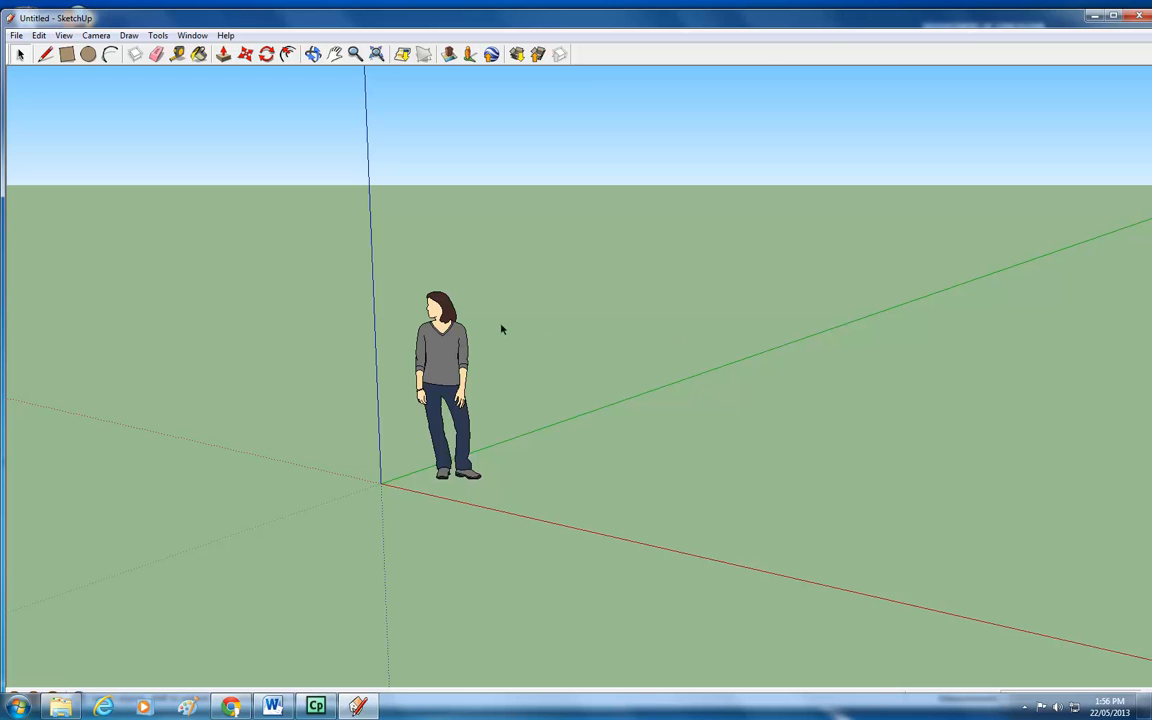
# Draw a small circle on the ground to the right of the figure.
pyautogui.click(313, 55)
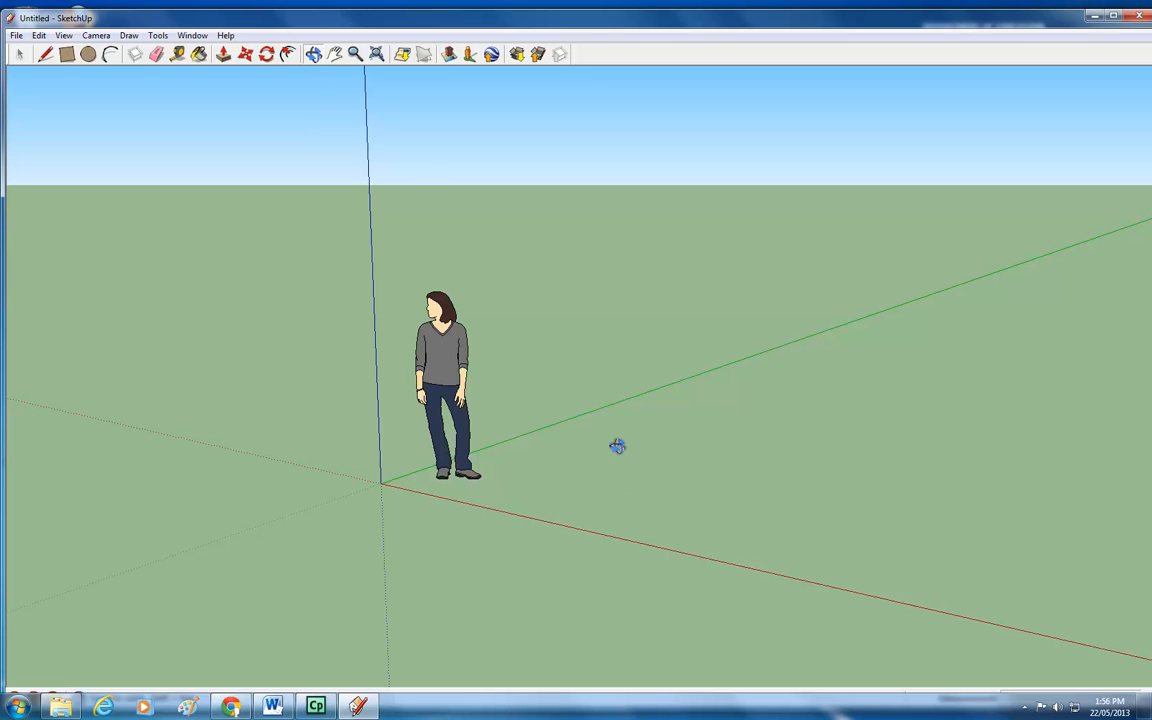
pyautogui.moveTo(555, 363); pyautogui.dragTo(712, 375)
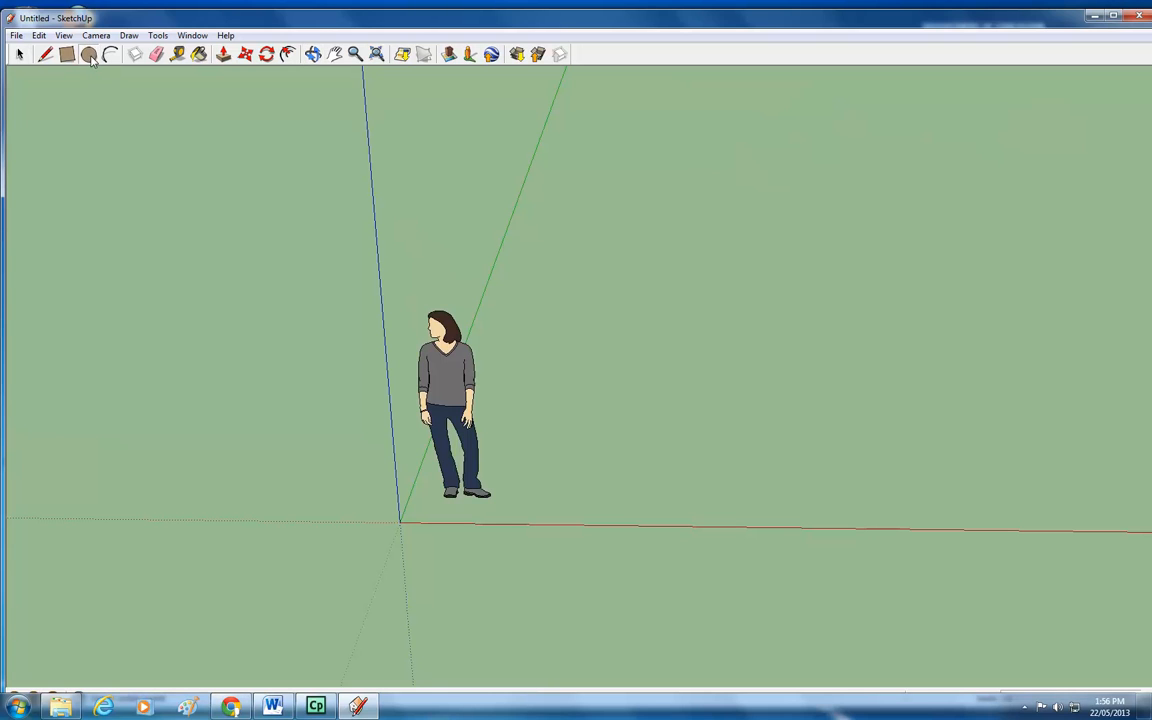
pyautogui.click(89, 56)
pyautogui.click(650, 412)
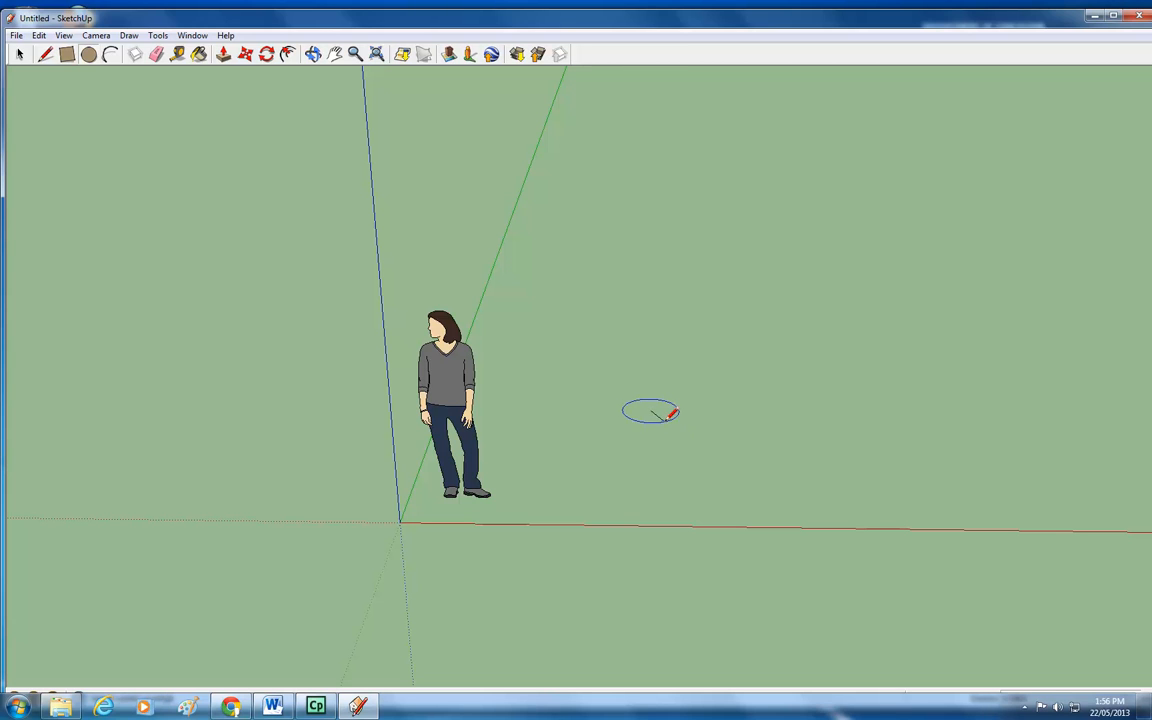
pyautogui.click(676, 413)
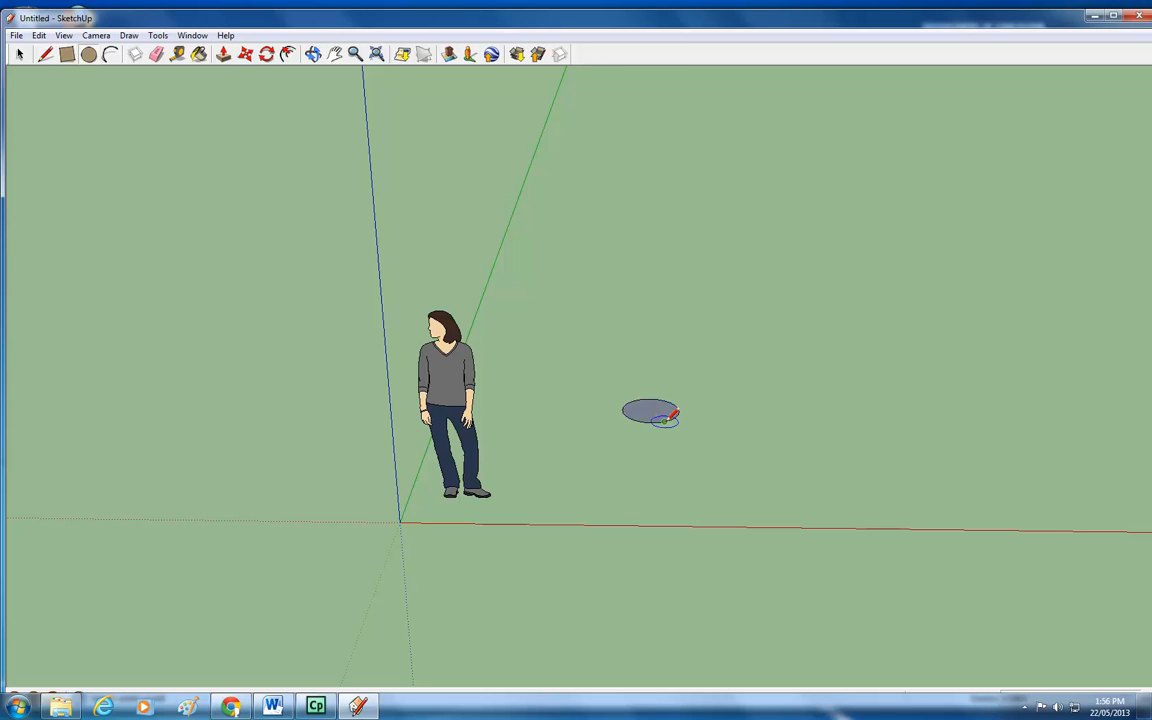
# Push/pull the circle up into a short cylinder.
pyautogui.click(223, 55)
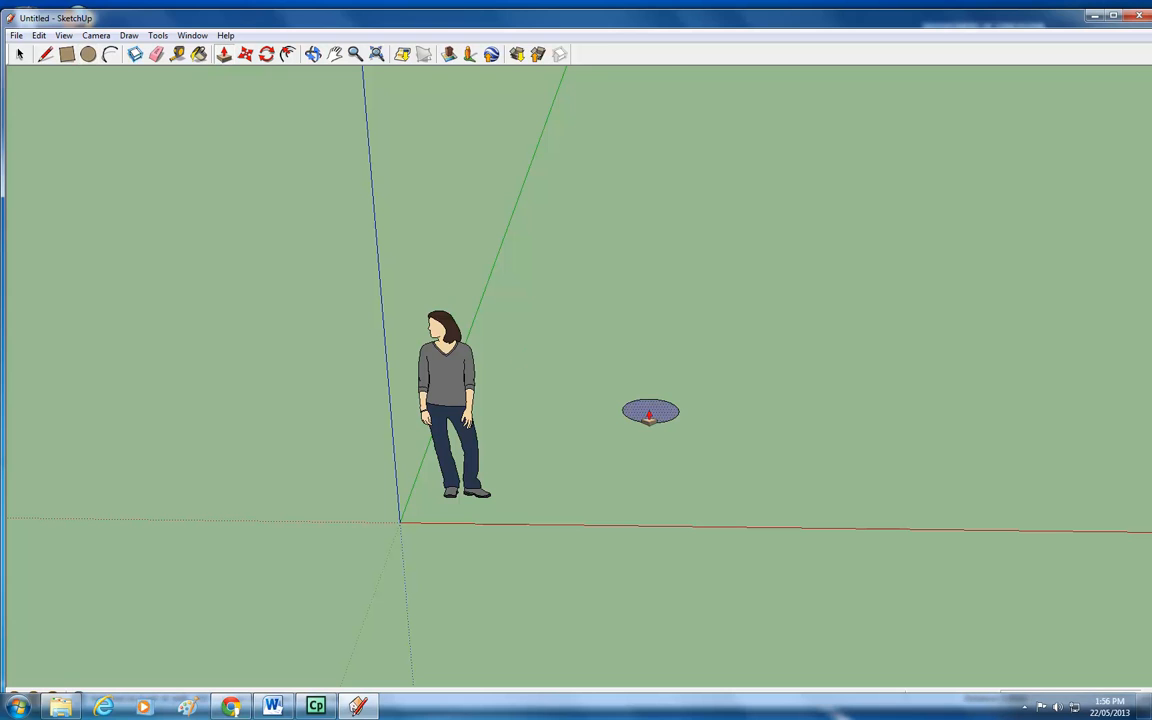
pyautogui.moveTo(650, 414); pyautogui.dragTo(649, 341)
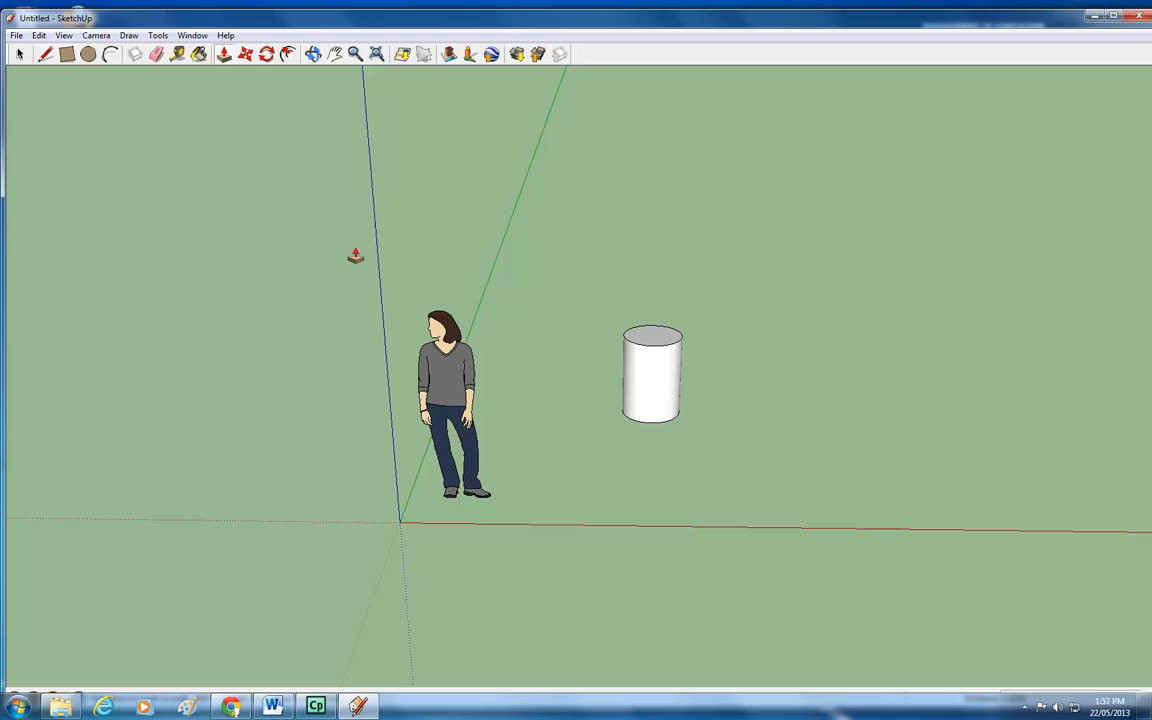
# Erase the cylinder with the Eraser tool.
pyautogui.click(156, 54)
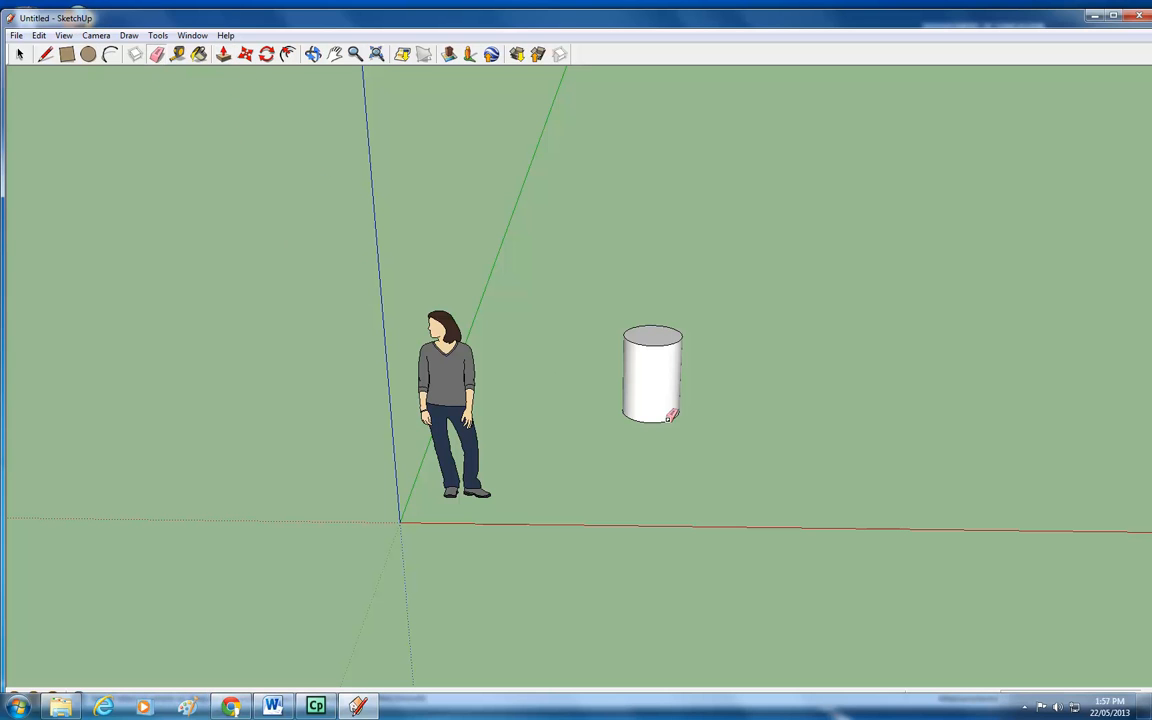
pyautogui.click(658, 344)
pyautogui.click(636, 420)
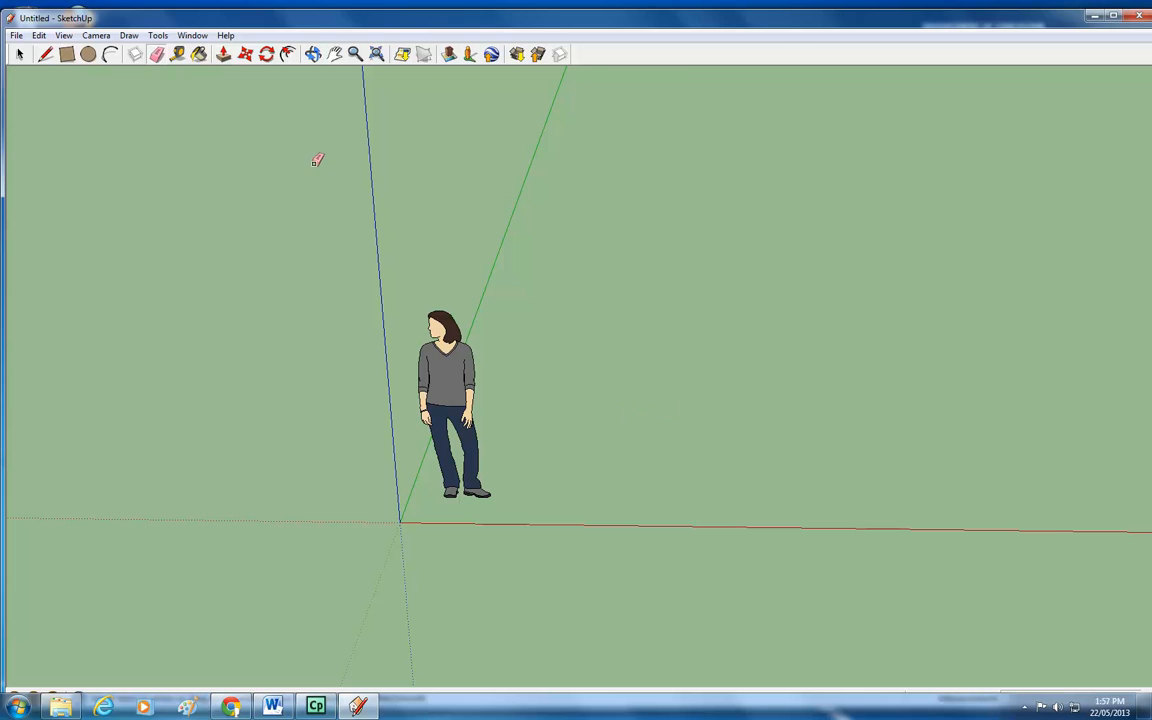
# Draw a small upright circle beside the figure.
pyautogui.click(88, 54)
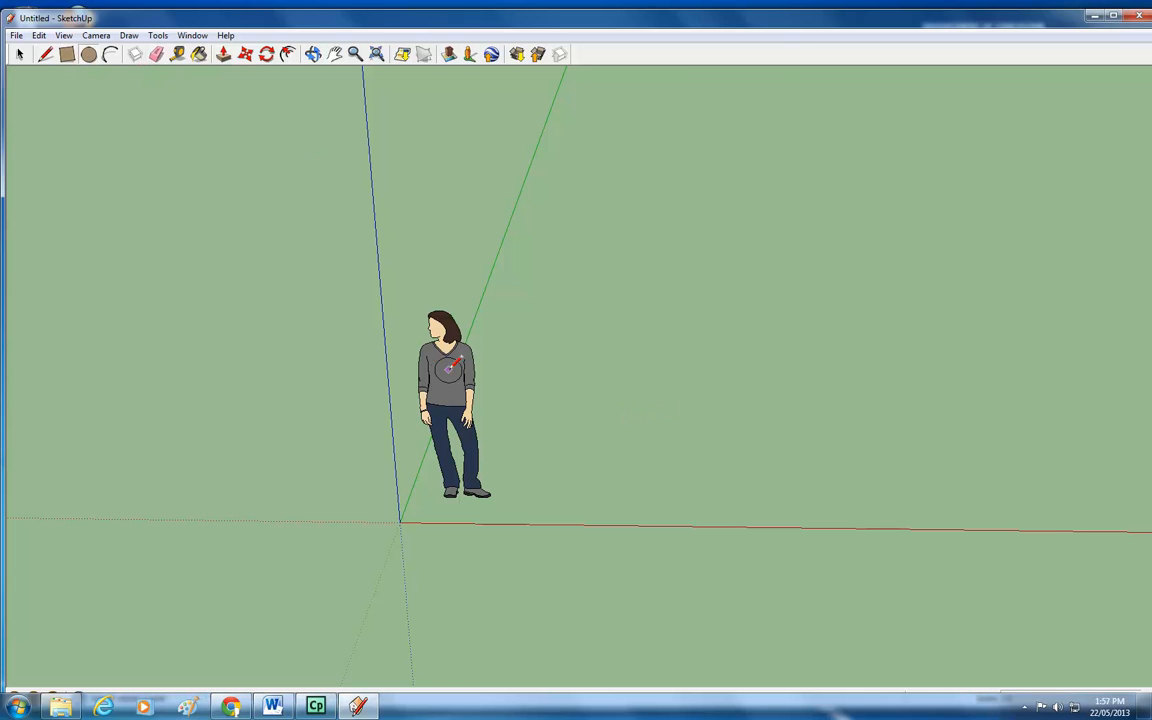
pyautogui.press('o')
pyautogui.moveTo(491, 406); pyautogui.dragTo(519, 278)
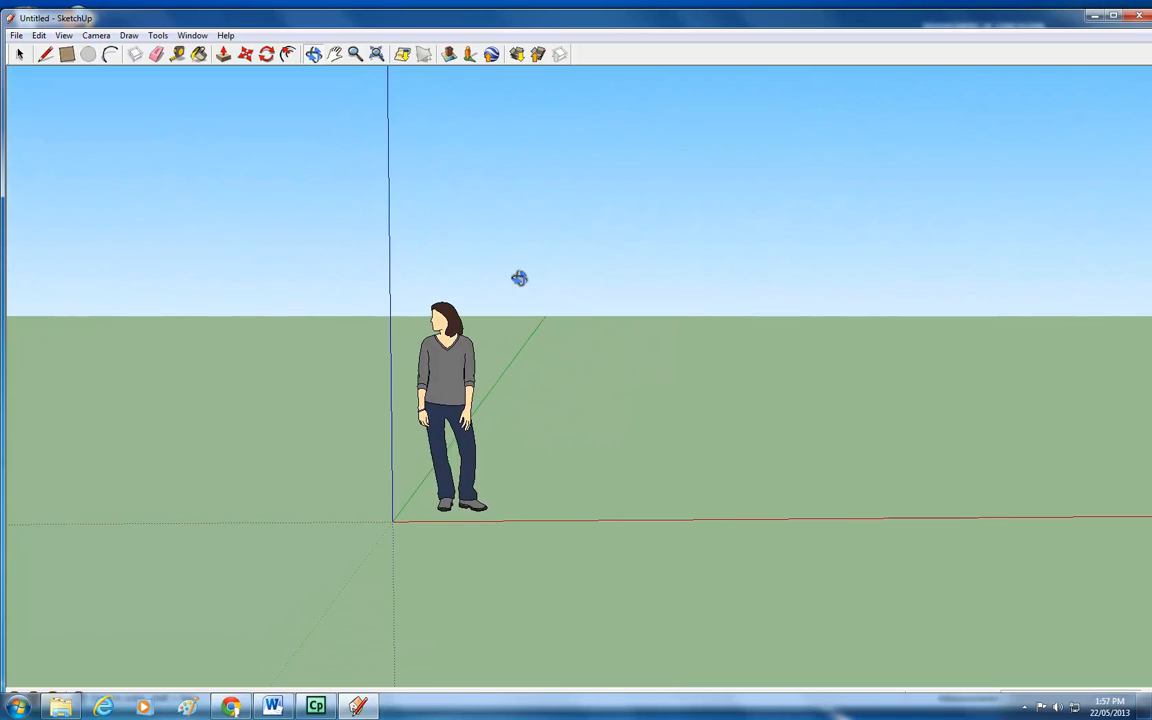
pyautogui.click(88, 54)
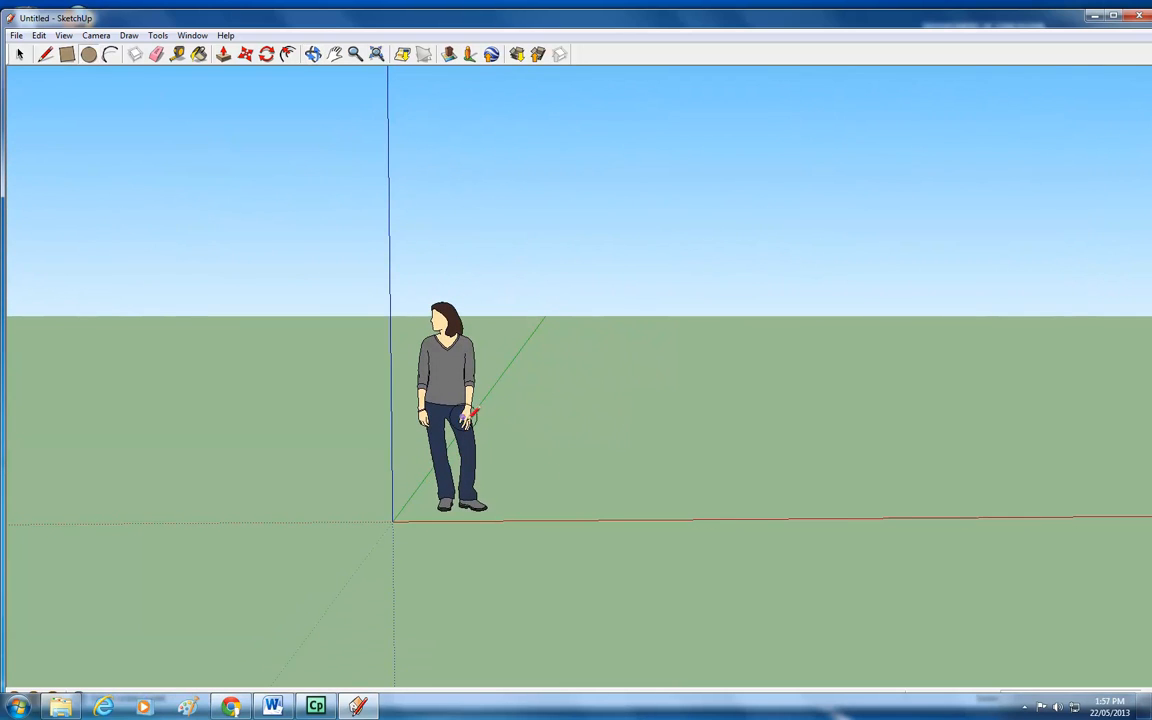
pyautogui.click(617, 453)
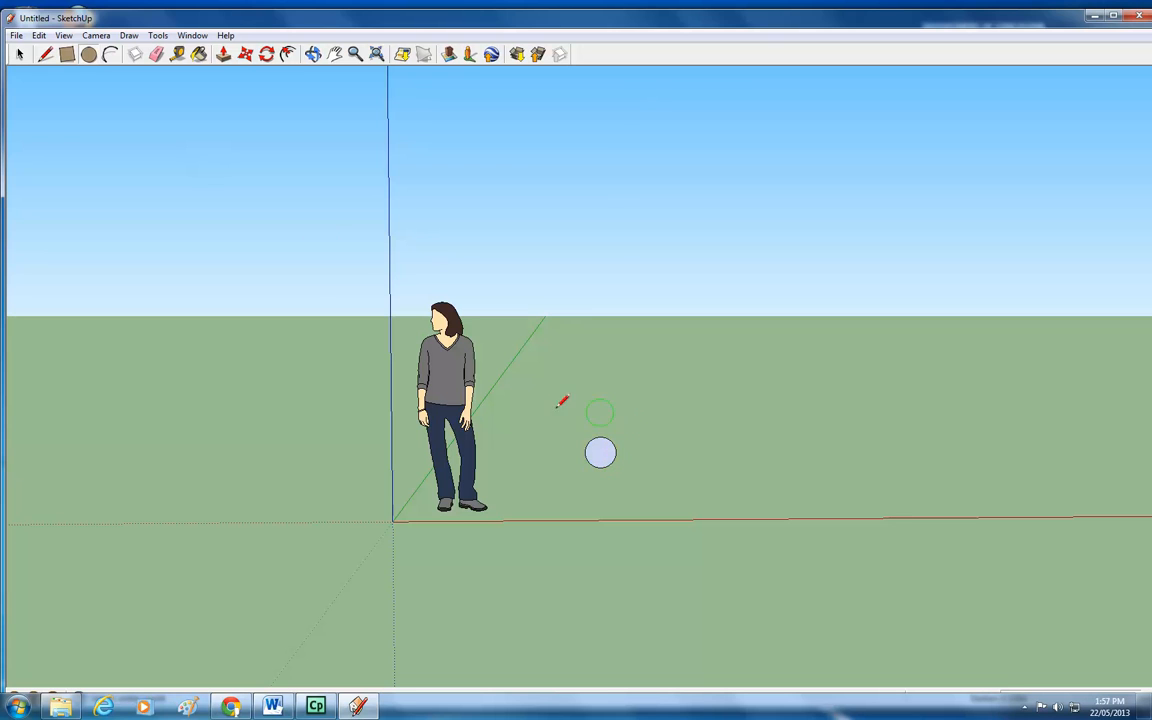
# Push/pull the upright circle into a horizontal cylinder.
pyautogui.click(222, 54)
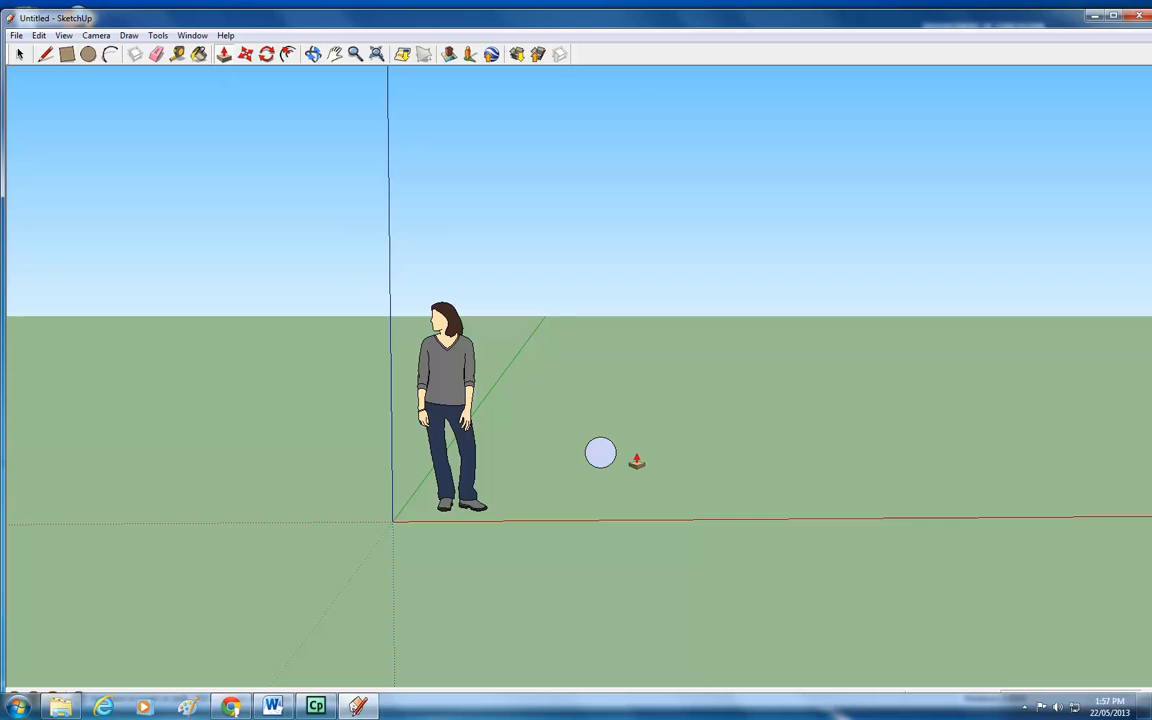
pyautogui.moveTo(600, 455); pyautogui.dragTo(569, 492)
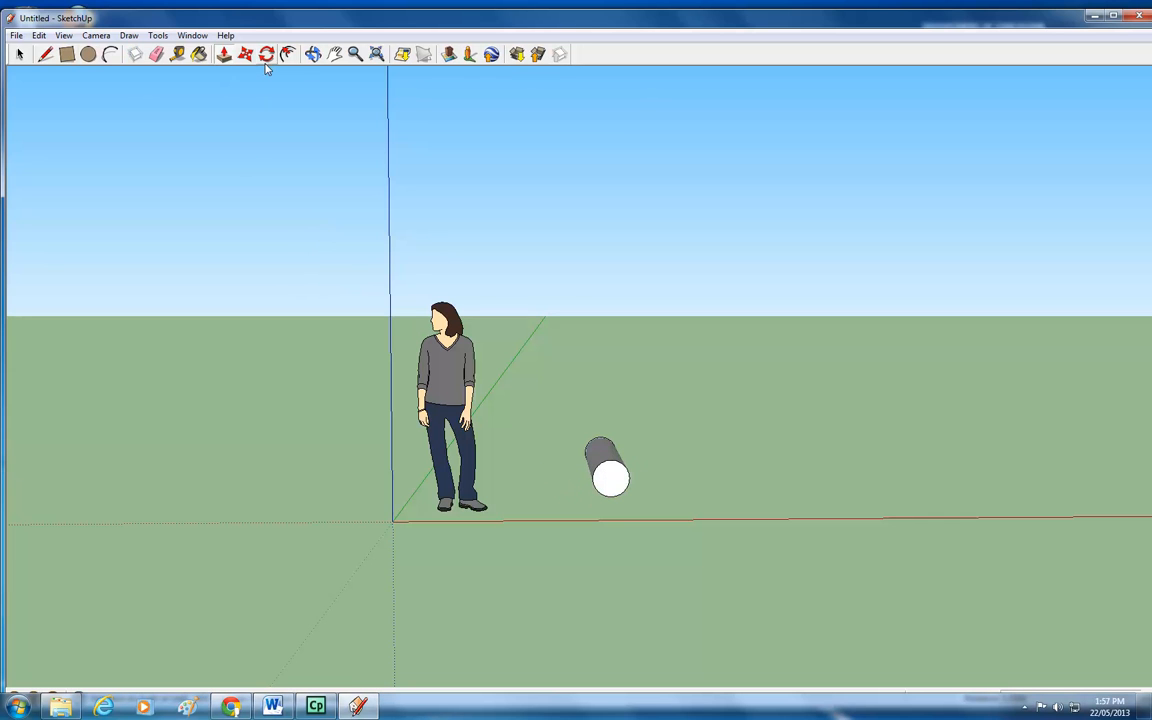
# Erase the horizontal cylinder and its remaining circle face with the Eraser tool.
pyautogui.click(313, 54)
pyautogui.moveTo(476, 212); pyautogui.dragTo(415, 363)
pyautogui.click(156, 54)
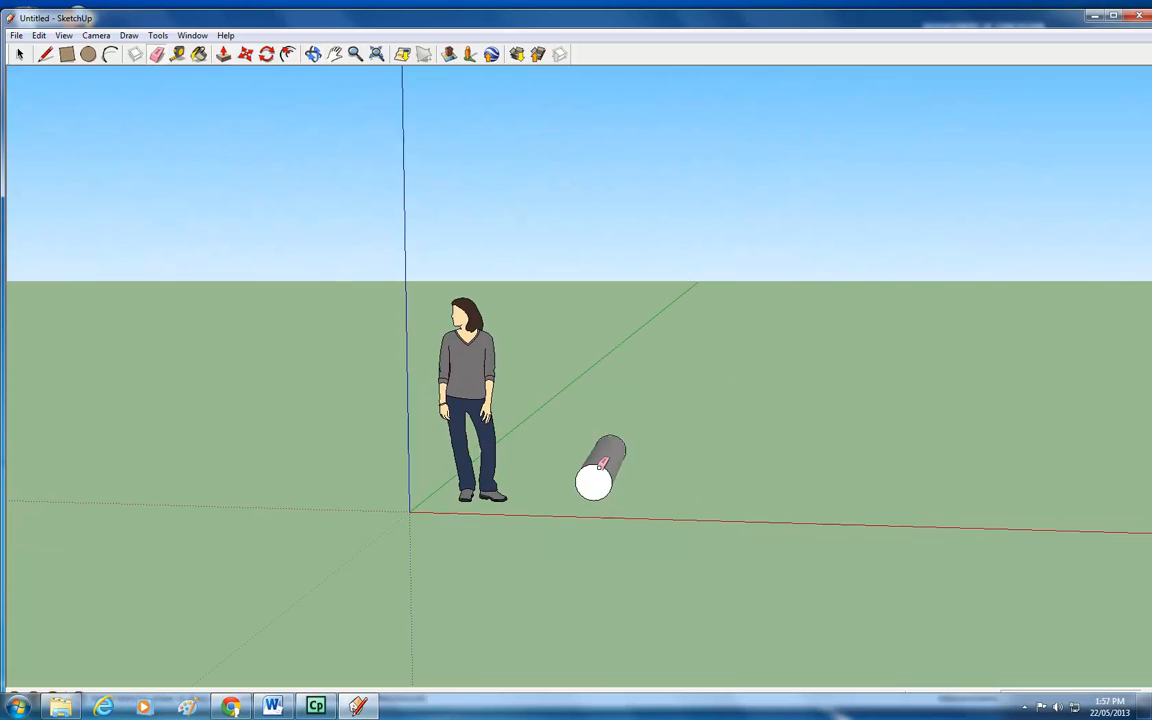
pyautogui.click(607, 452)
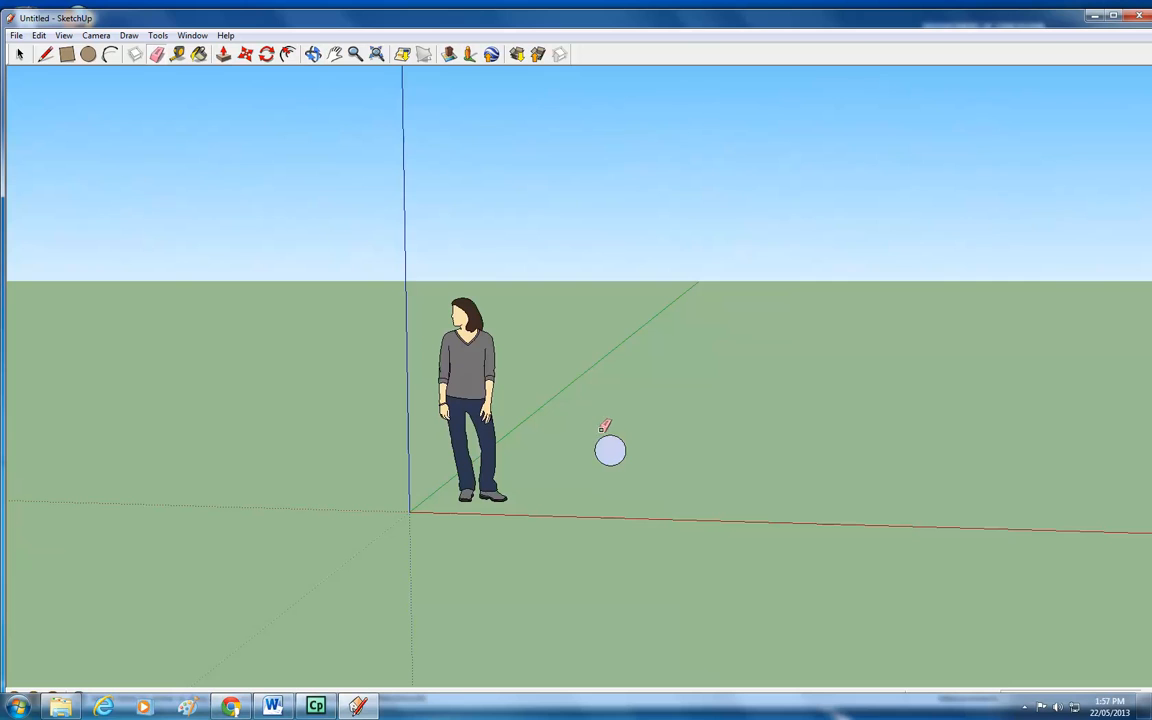
pyautogui.click(612, 442)
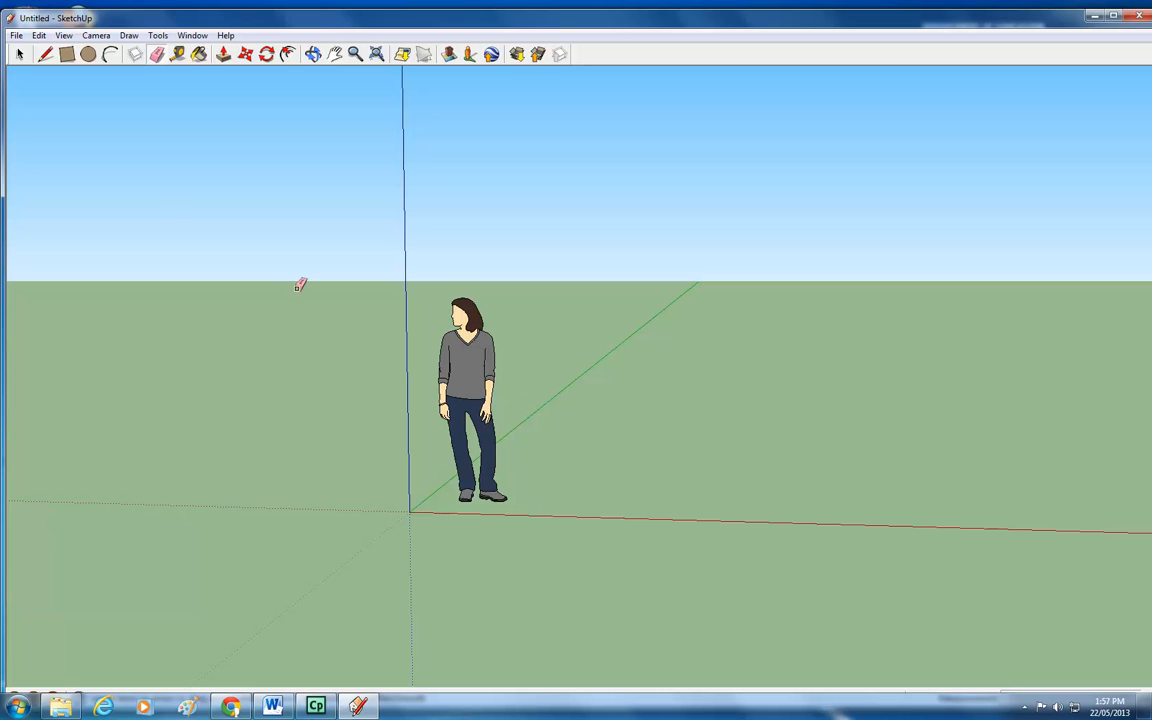
# Draw a large rectangle on the ground to the right of the figure.
pyautogui.click(313, 54)
pyautogui.moveTo(399, 265); pyautogui.dragTo(401, 293)
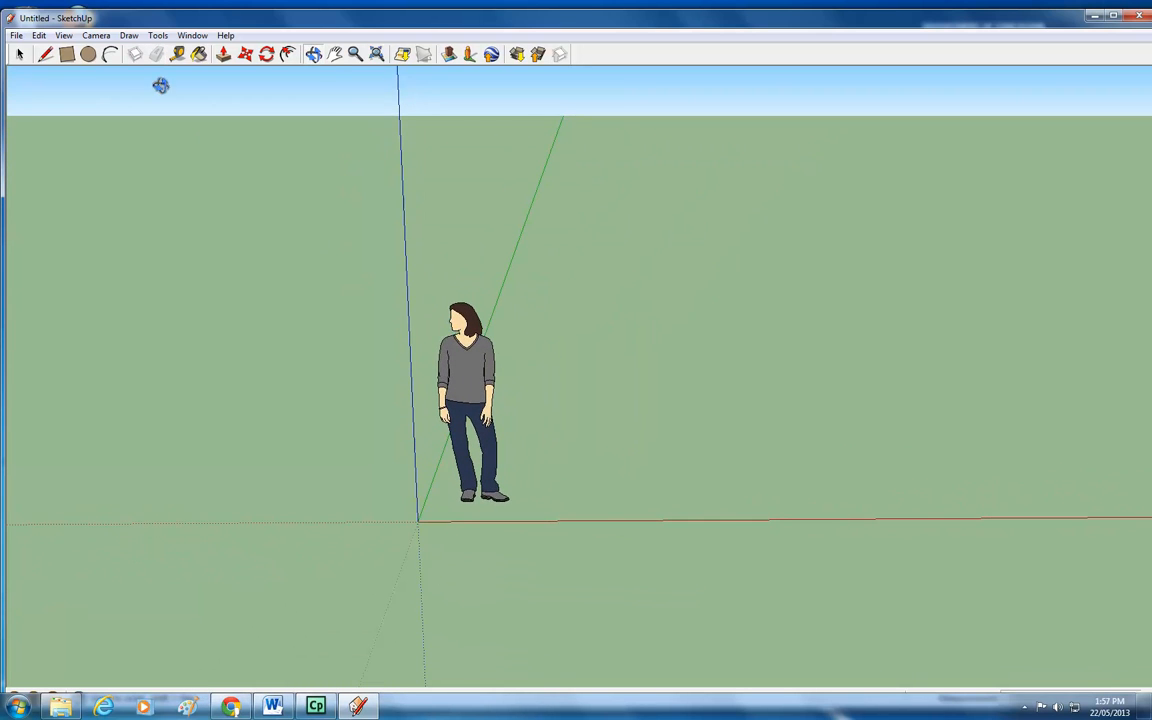
pyautogui.click(335, 54)
pyautogui.moveTo(638, 248); pyautogui.dragTo(594, 363)
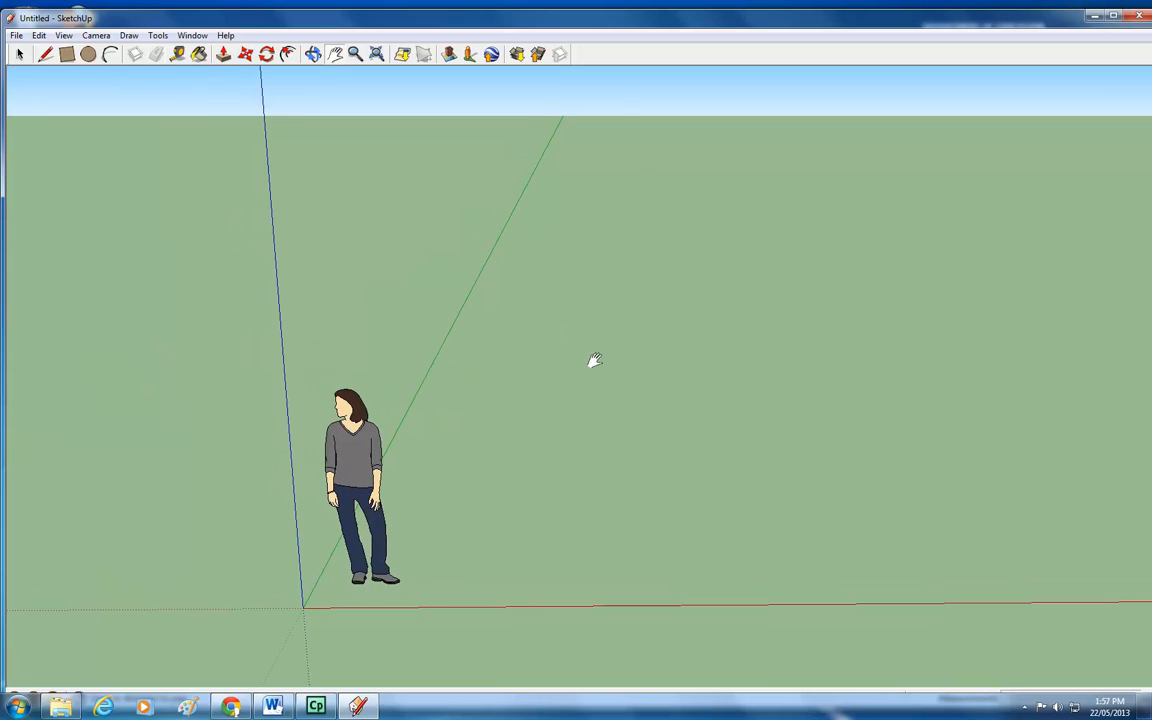
pyautogui.click(67, 56)
pyautogui.click(621, 314)
pyautogui.click(878, 492)
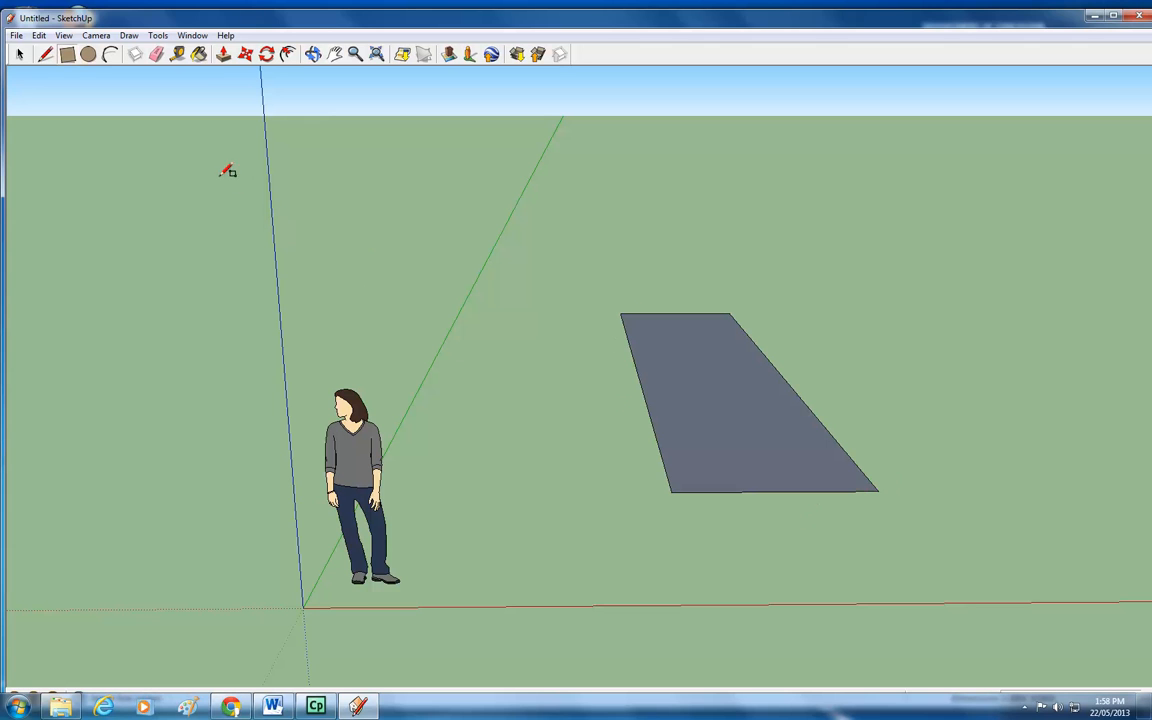
# Push/pull the rectangle up into a tall box.
pyautogui.click(223, 56)
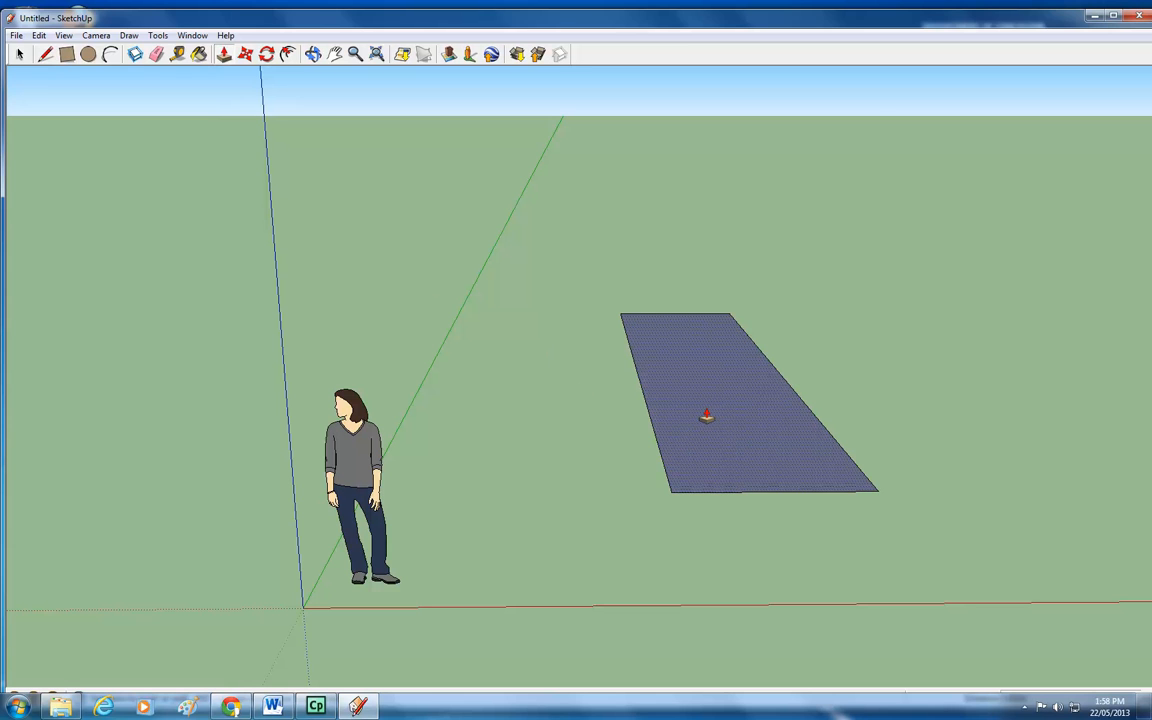
pyautogui.click(706, 416)
pyautogui.click(648, 398)
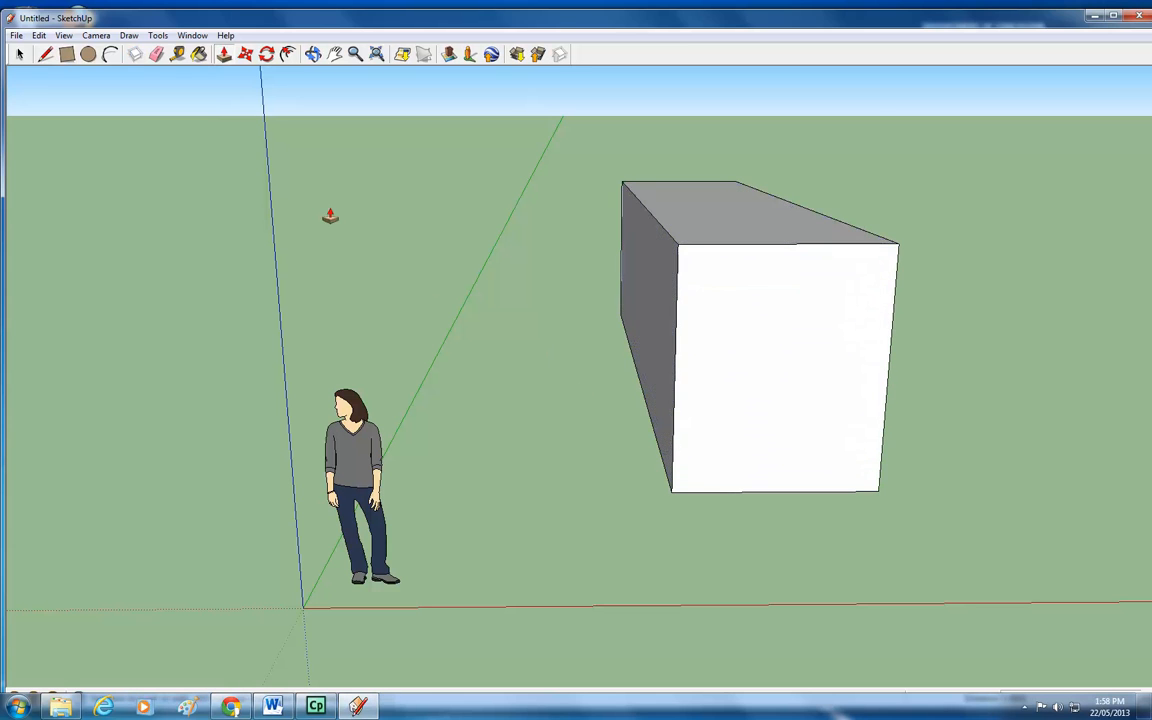
# Measure the figure's height and the box's front vertical edge with the Tape Measure tool.
pyautogui.click(180, 56)
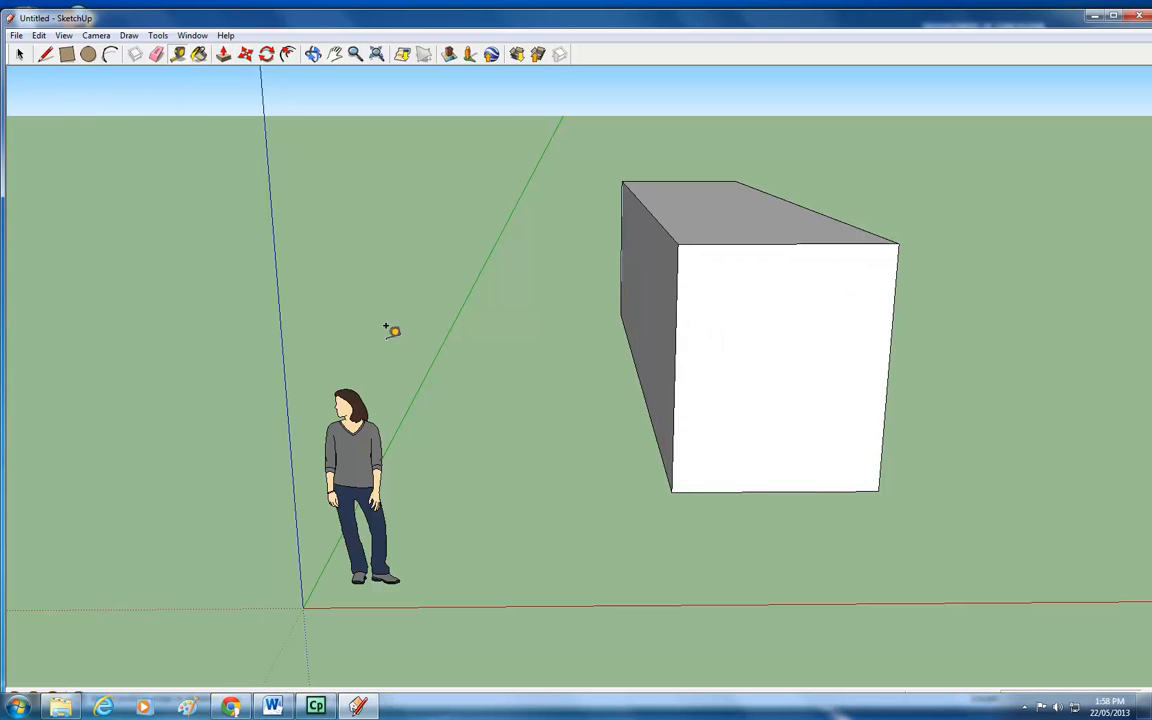
pyautogui.click(344, 381)
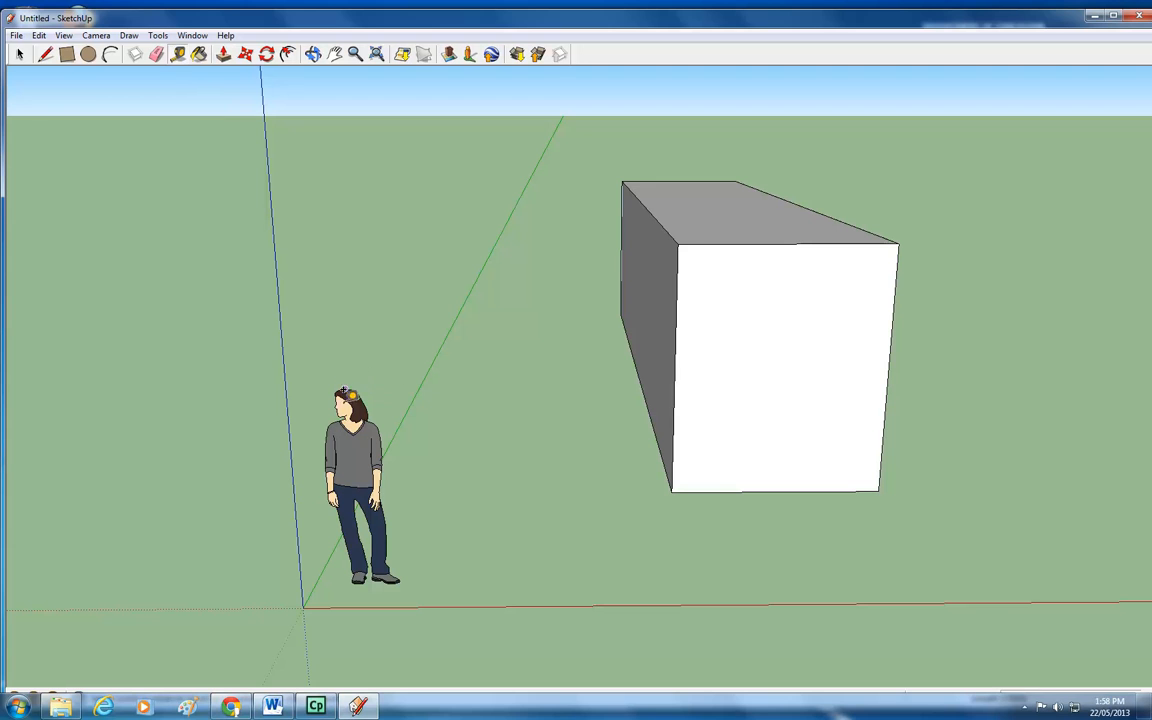
pyautogui.click(366, 575)
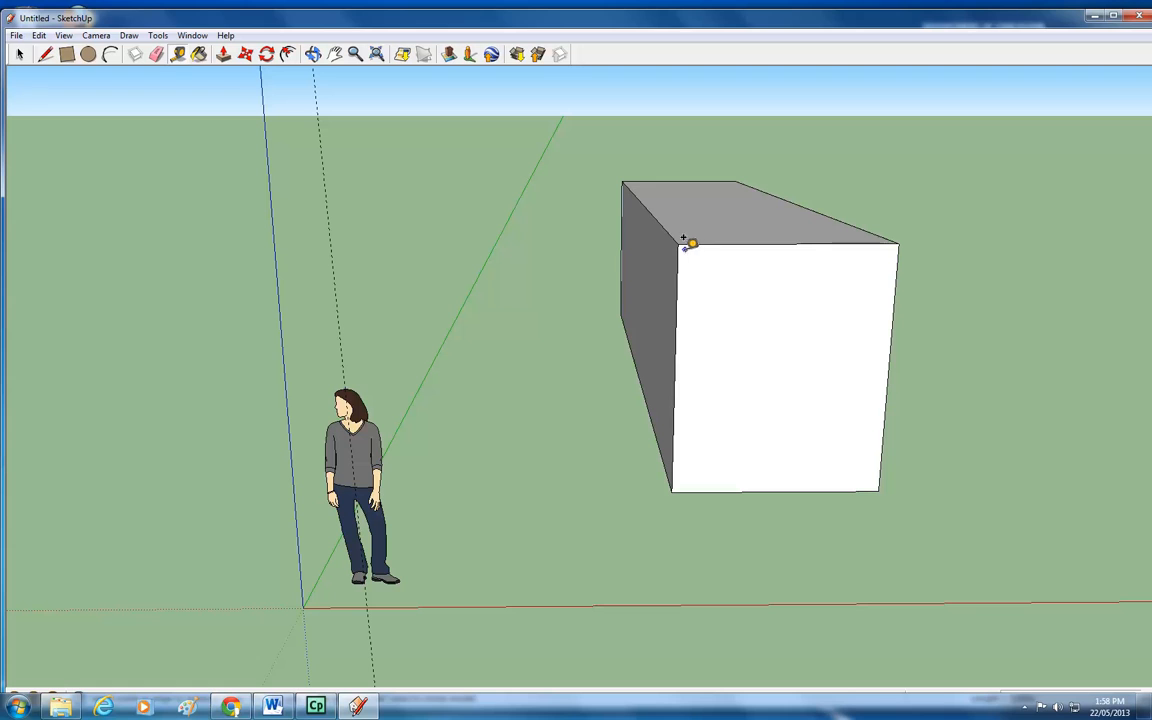
pyautogui.click(678, 244)
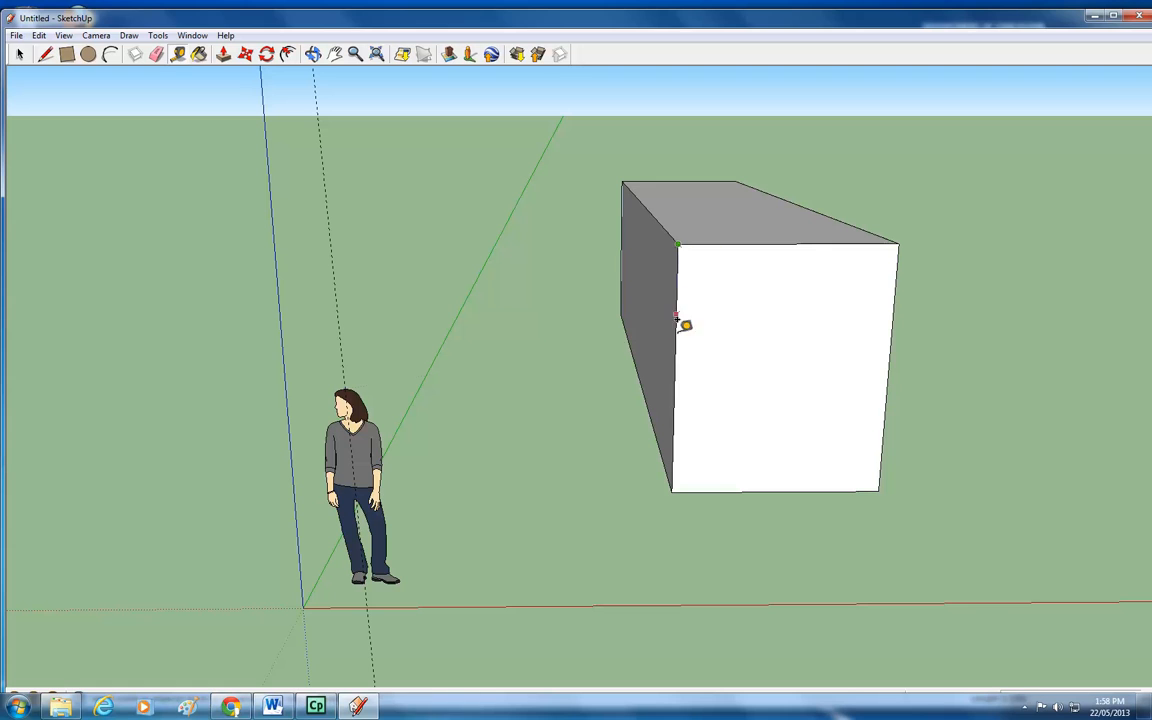
pyautogui.click(674, 479)
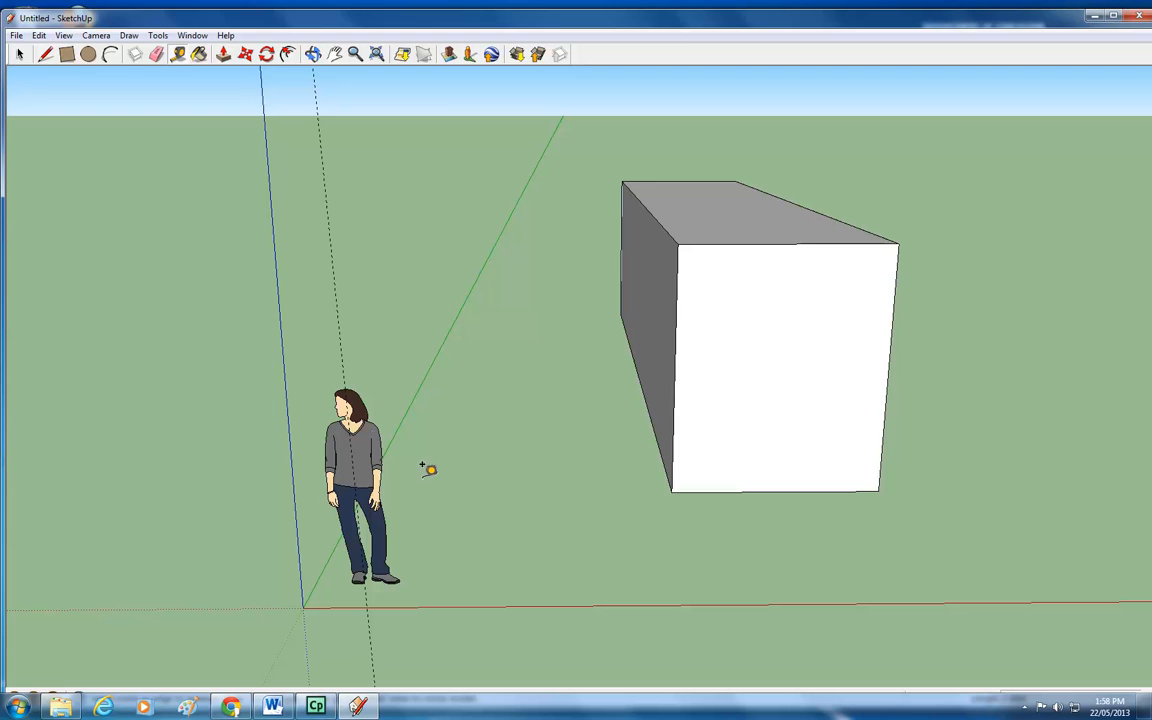
# Draw a window rectangle near the top-left and a door rectangle at the bottom of the box's front face.
pyautogui.click(66, 55)
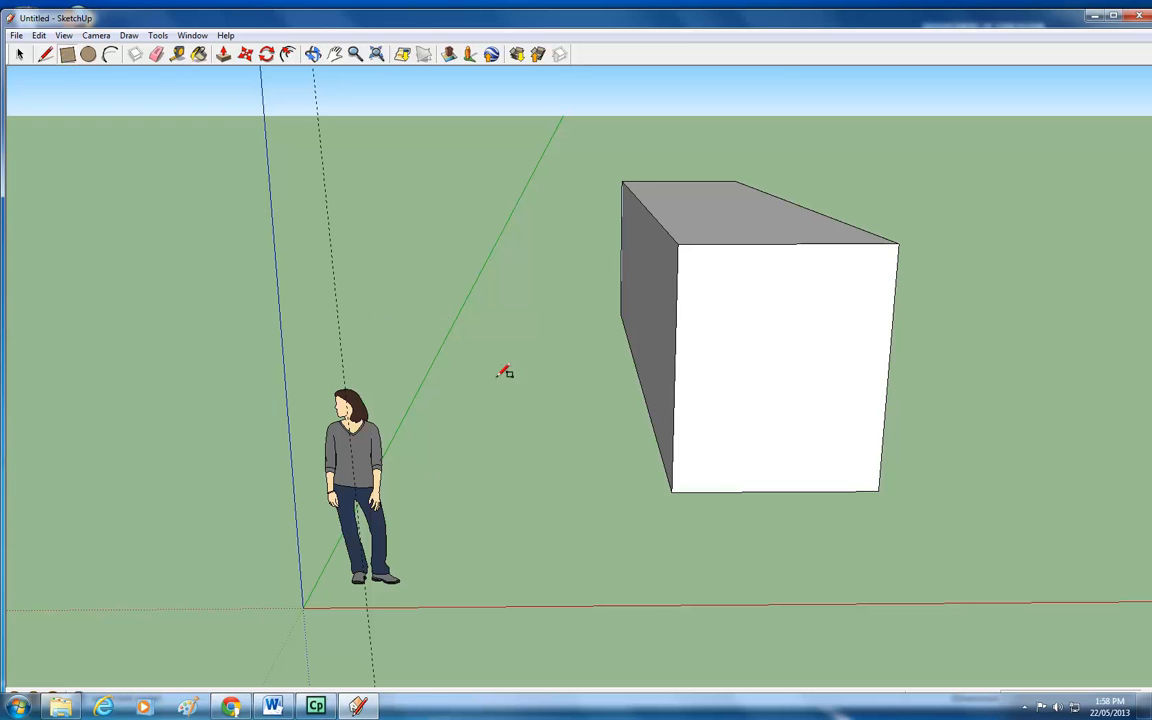
pyautogui.click(678, 257)
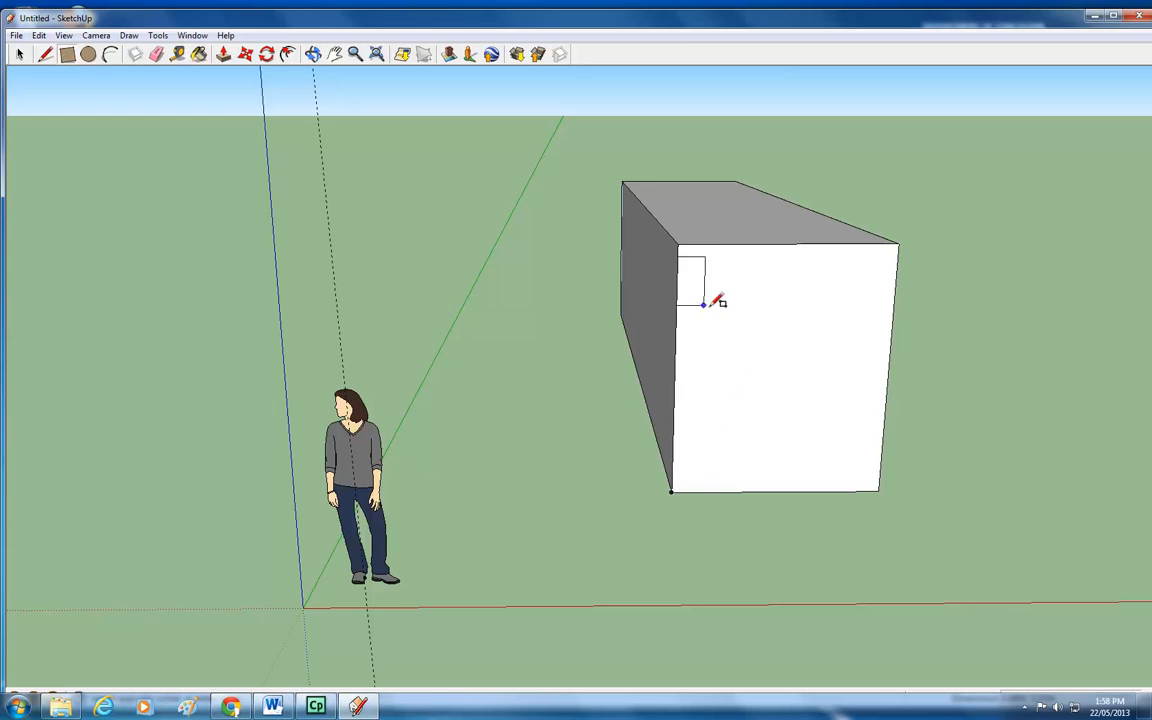
pyautogui.click(786, 326)
pyautogui.click(731, 389)
pyautogui.click(805, 491)
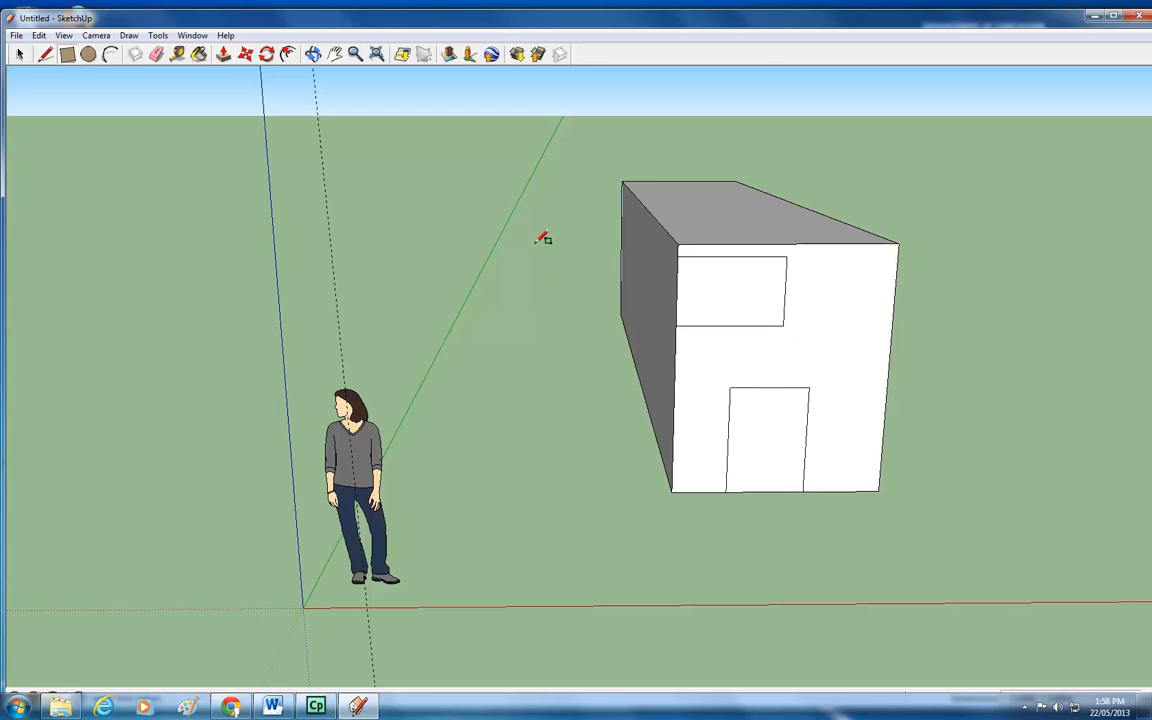
# Paint the window rectangle with the Translucent_Glass_Blue material from the Translucent collection.
pyautogui.click(203, 58)
pyautogui.click(573, 216)
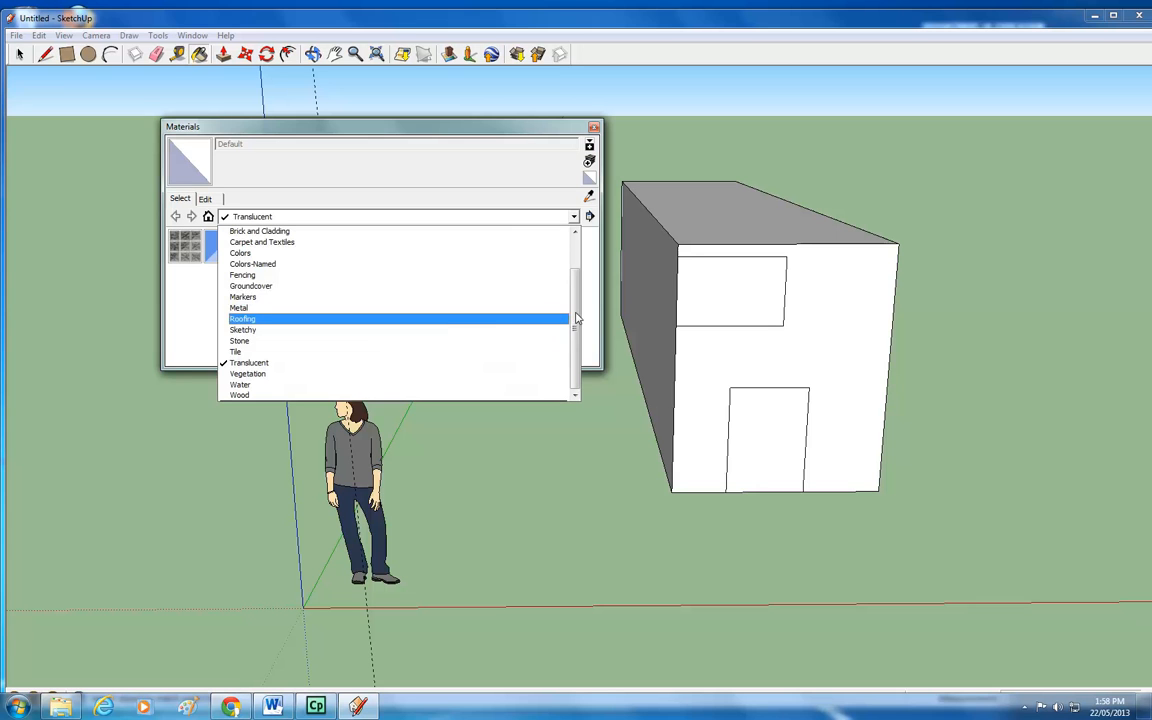
pyautogui.moveTo(577, 318); pyautogui.dragTo(580, 268)
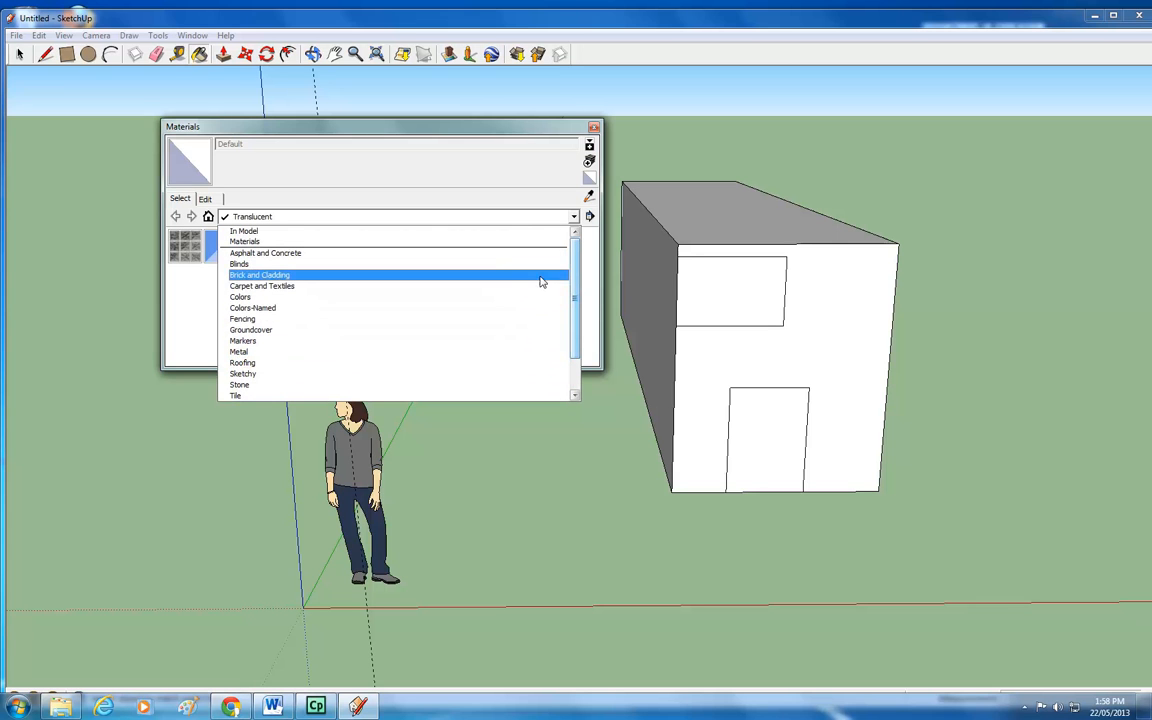
pyautogui.scroll(-2, 520, 300)
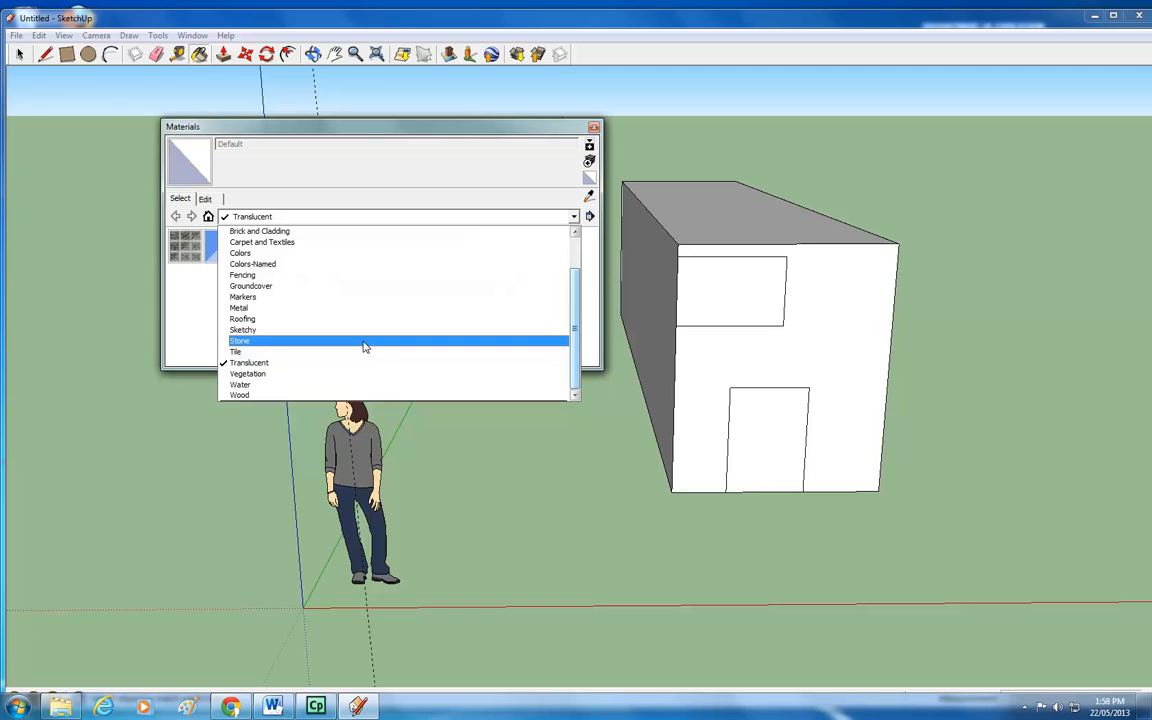
pyautogui.click(256, 363)
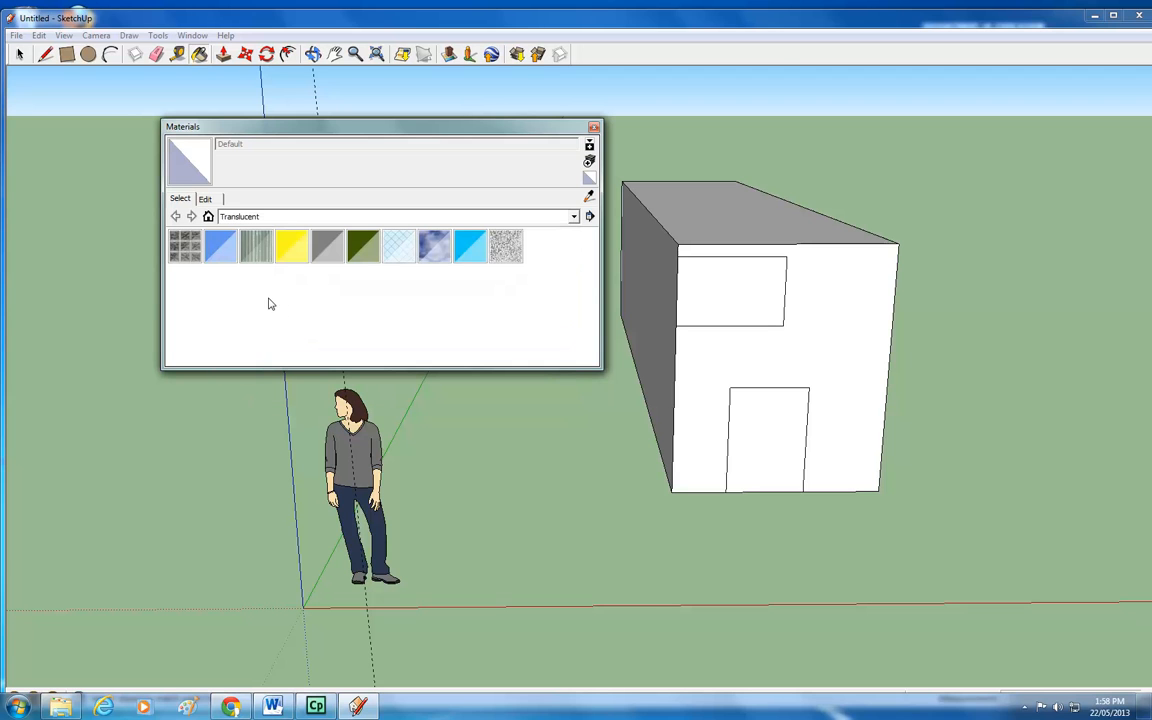
pyautogui.click(228, 256)
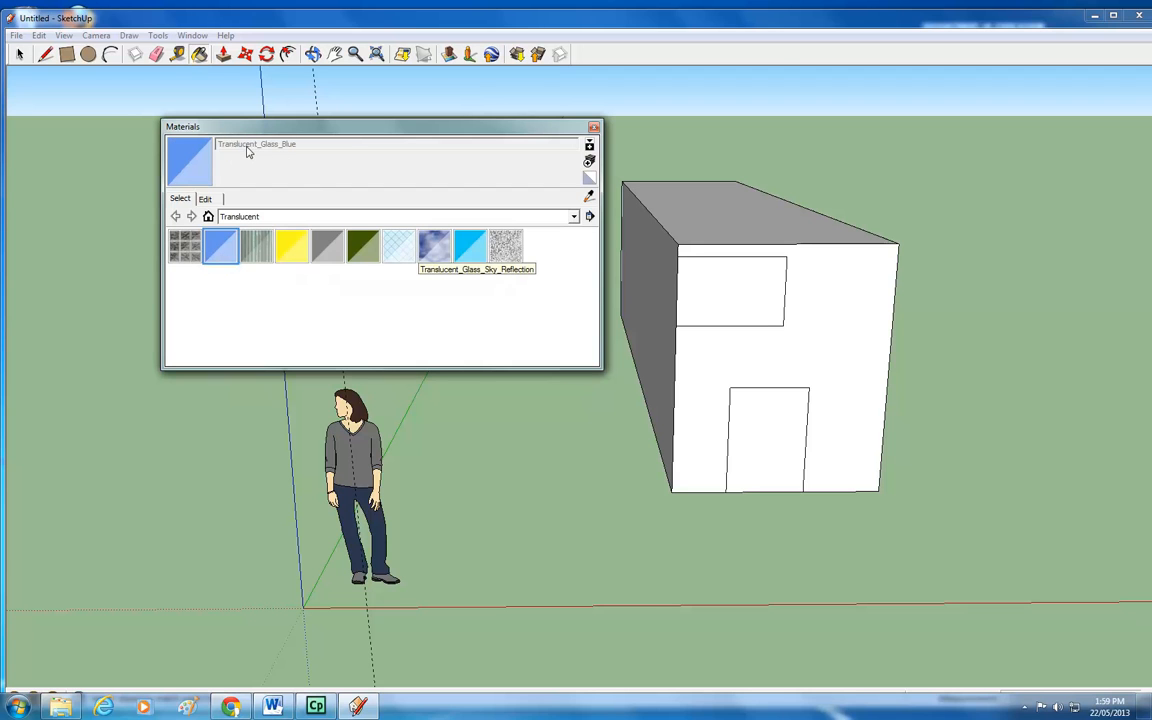
pyautogui.click(736, 300)
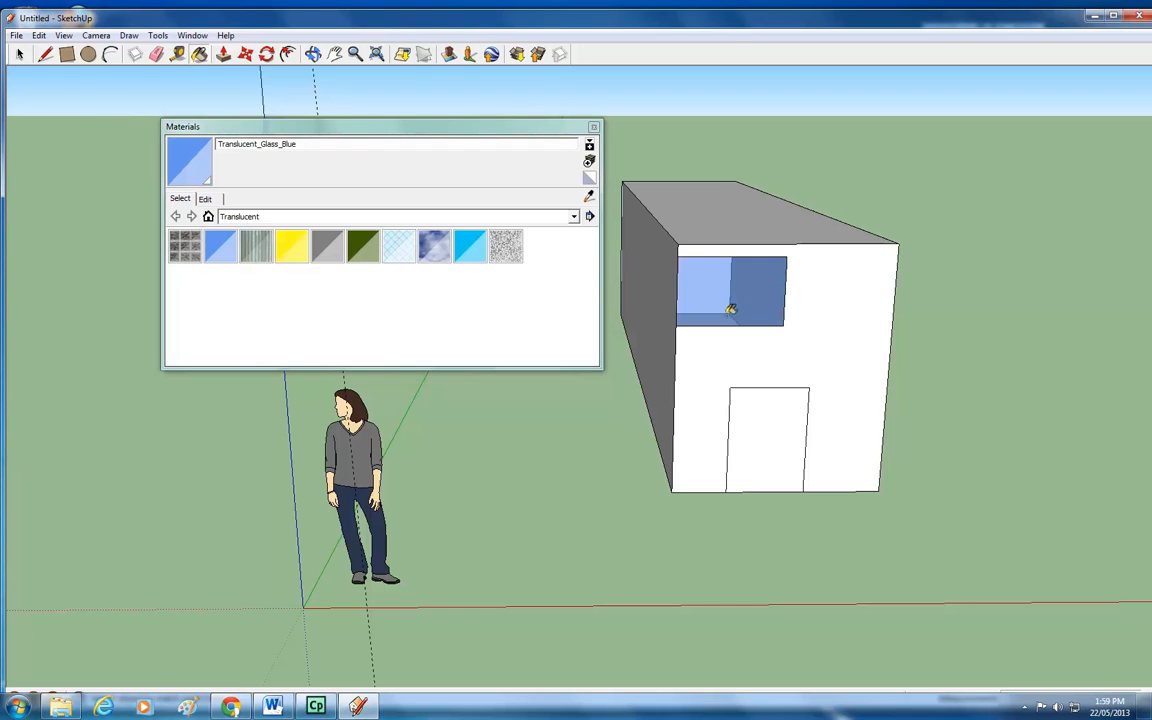
pyautogui.click(593, 128)
# Paint the door rectangle with the Wood_Floor_Dark material from the Wood collection.
pyautogui.click(313, 54)
pyautogui.moveTo(681, 329); pyautogui.dragTo(723, 352)
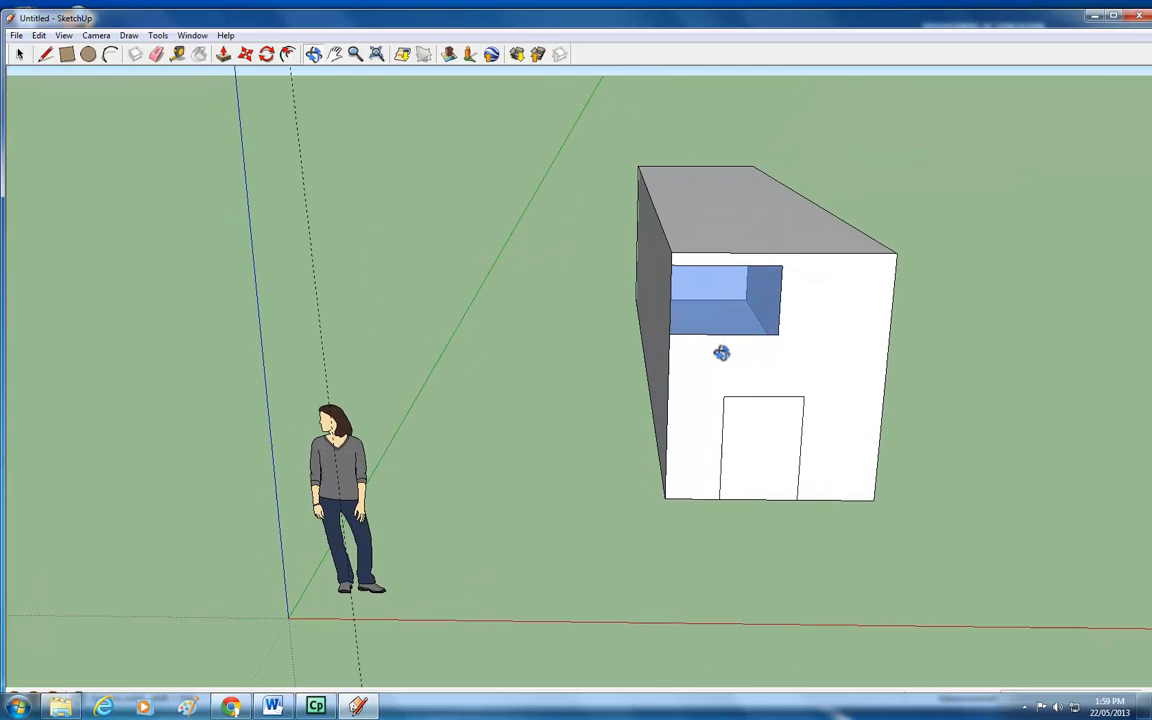
pyautogui.click(199, 54)
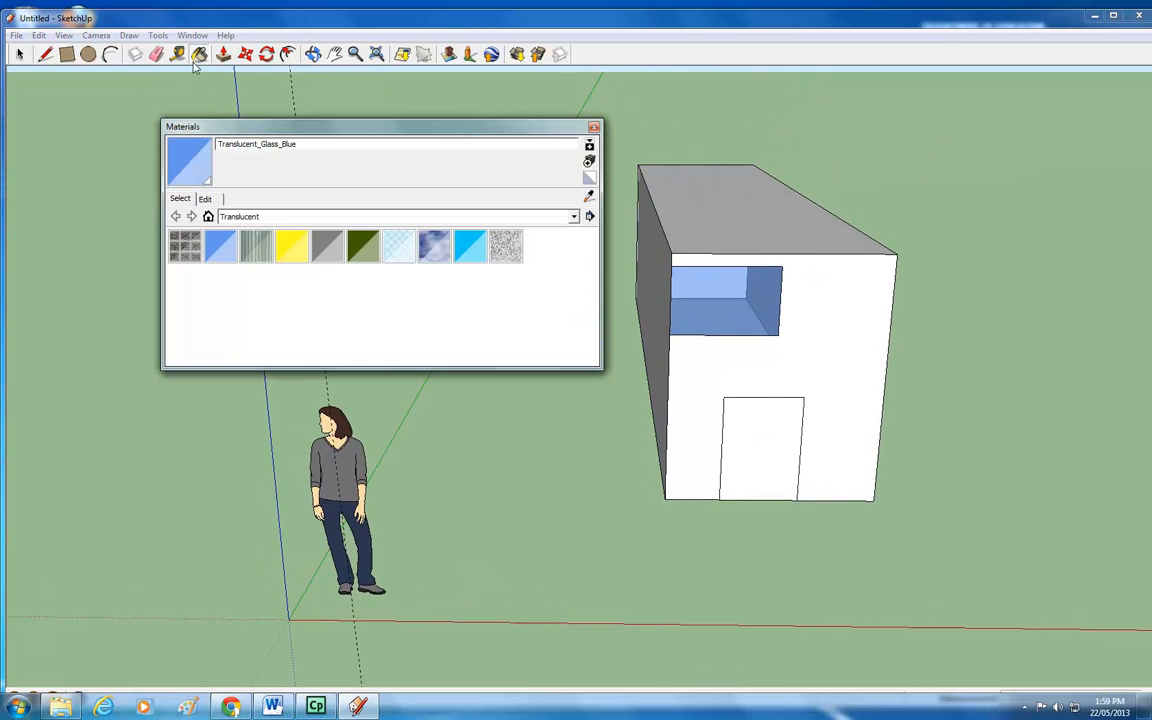
pyautogui.click(573, 217)
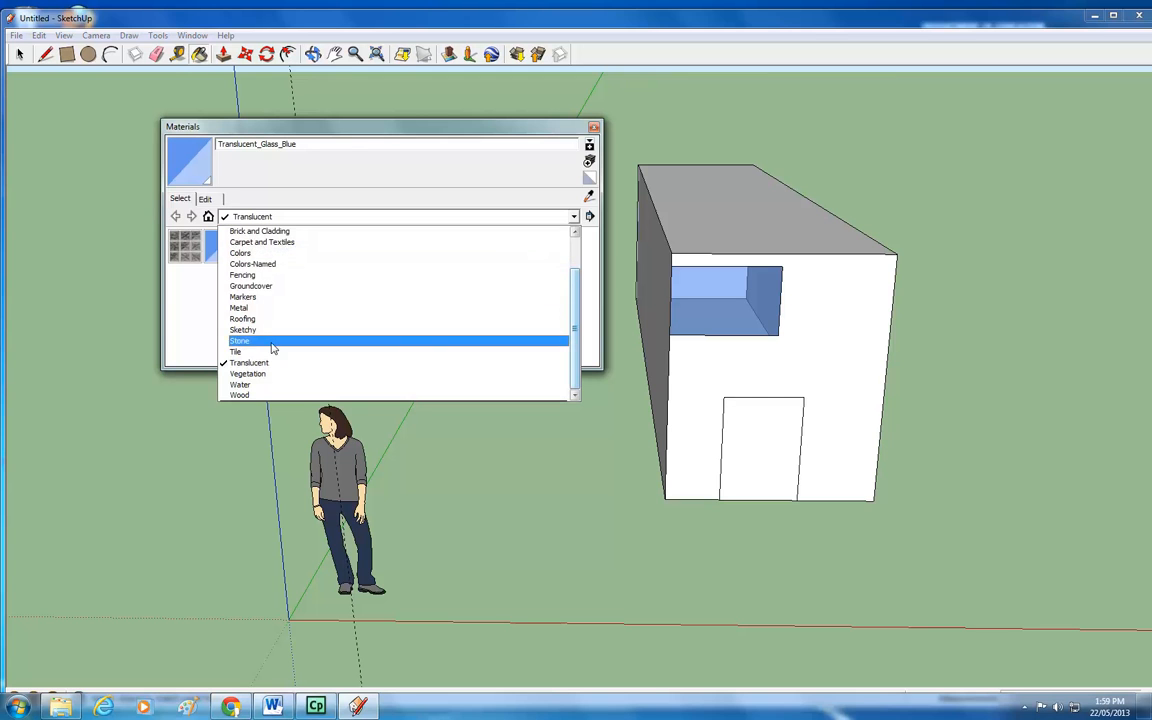
pyautogui.click(248, 394)
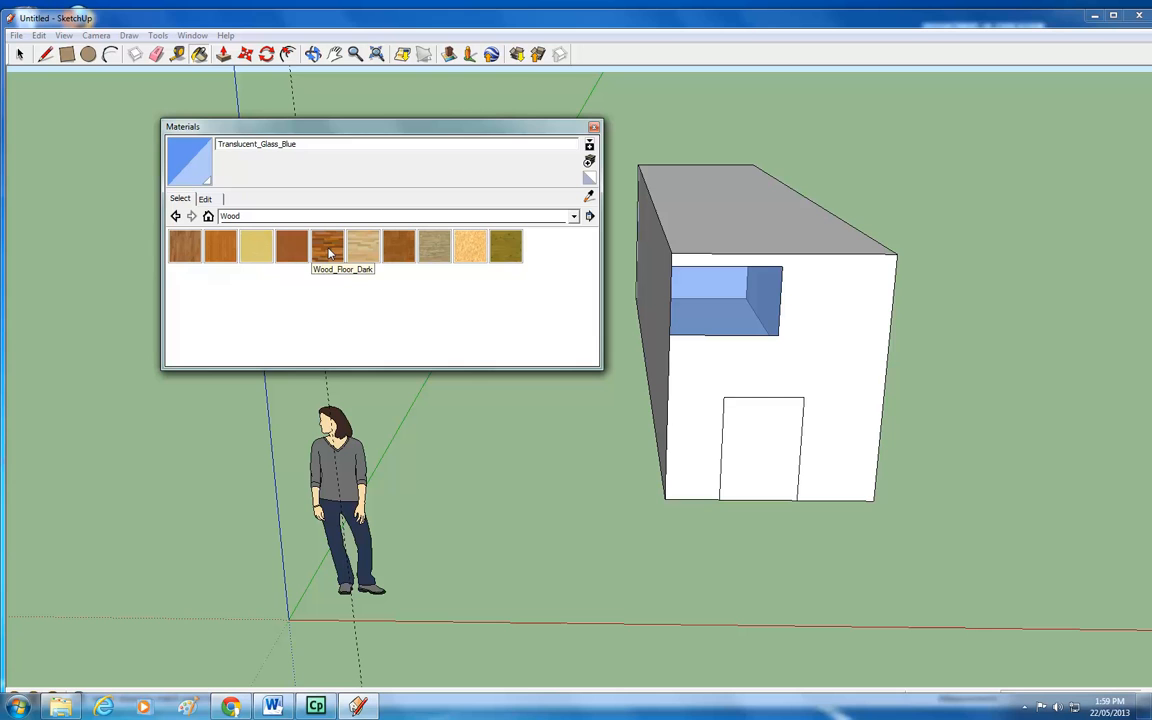
pyautogui.click(328, 249)
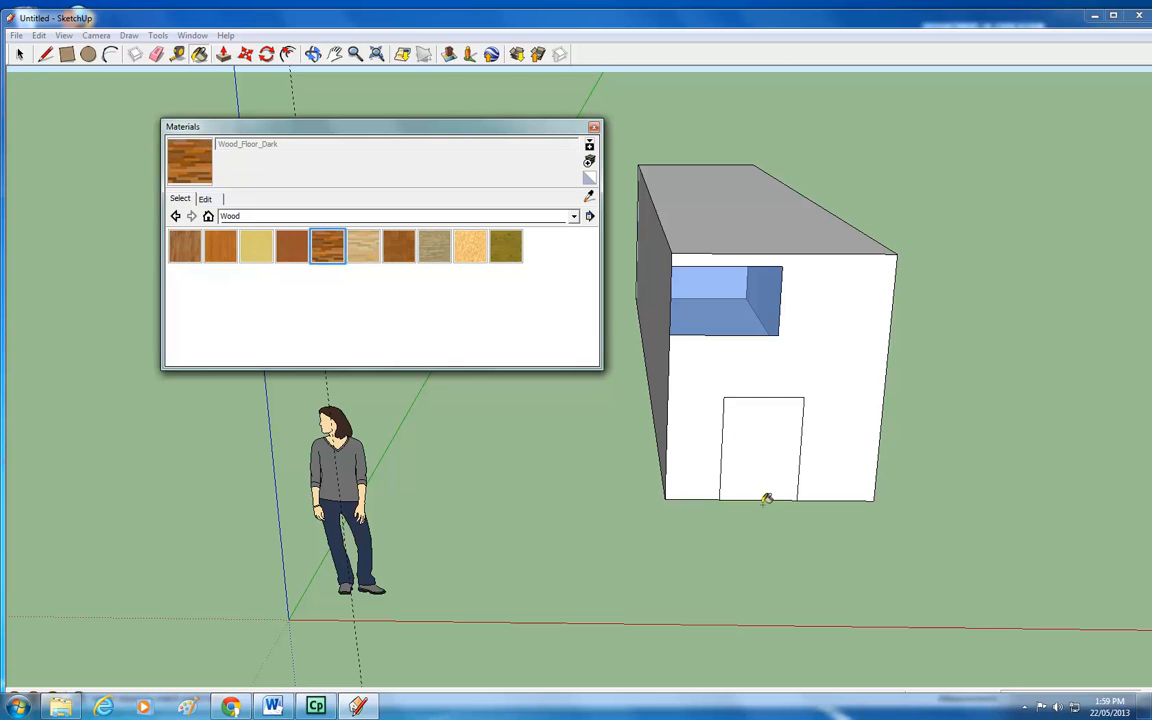
pyautogui.click(773, 457)
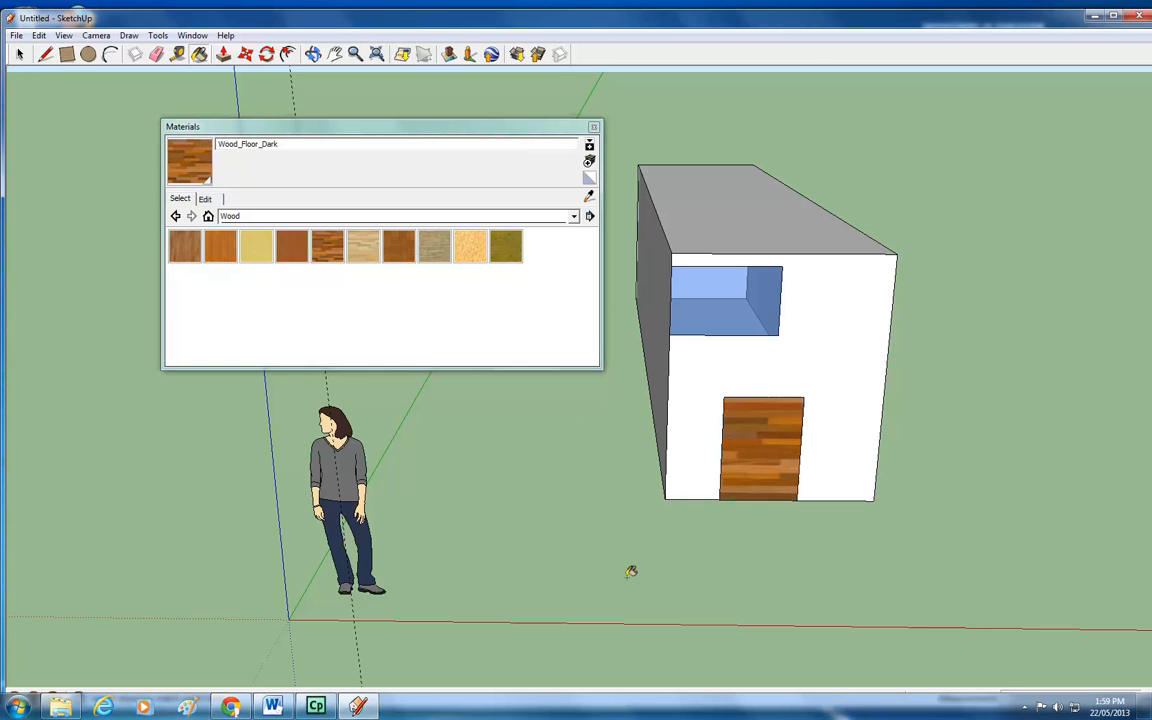
pyautogui.click(594, 129)
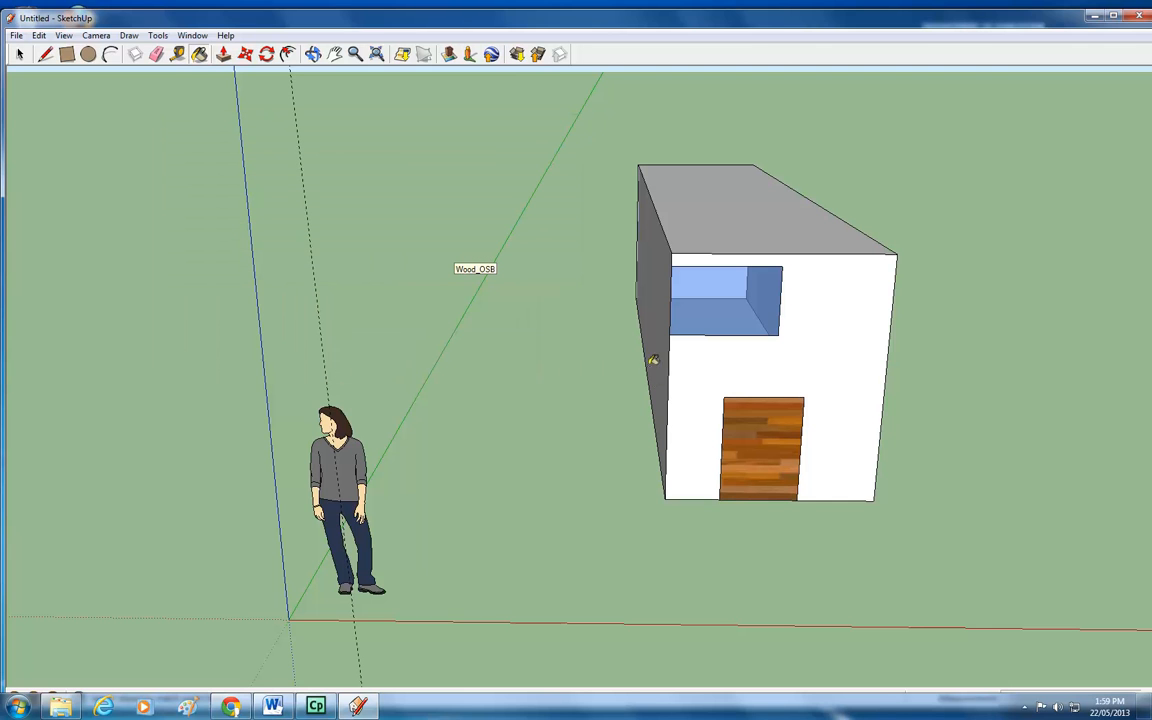
# Orbit, zoom and pan the view through the glass window to see the inside of the box.
pyautogui.click(313, 54)
pyautogui.moveTo(771, 386); pyautogui.dragTo(767, 327)
pyautogui.scroll(-1, 739, 365)
pyautogui.scroll(-5, 739, 365)
pyautogui.scroll(2, 737, 378)
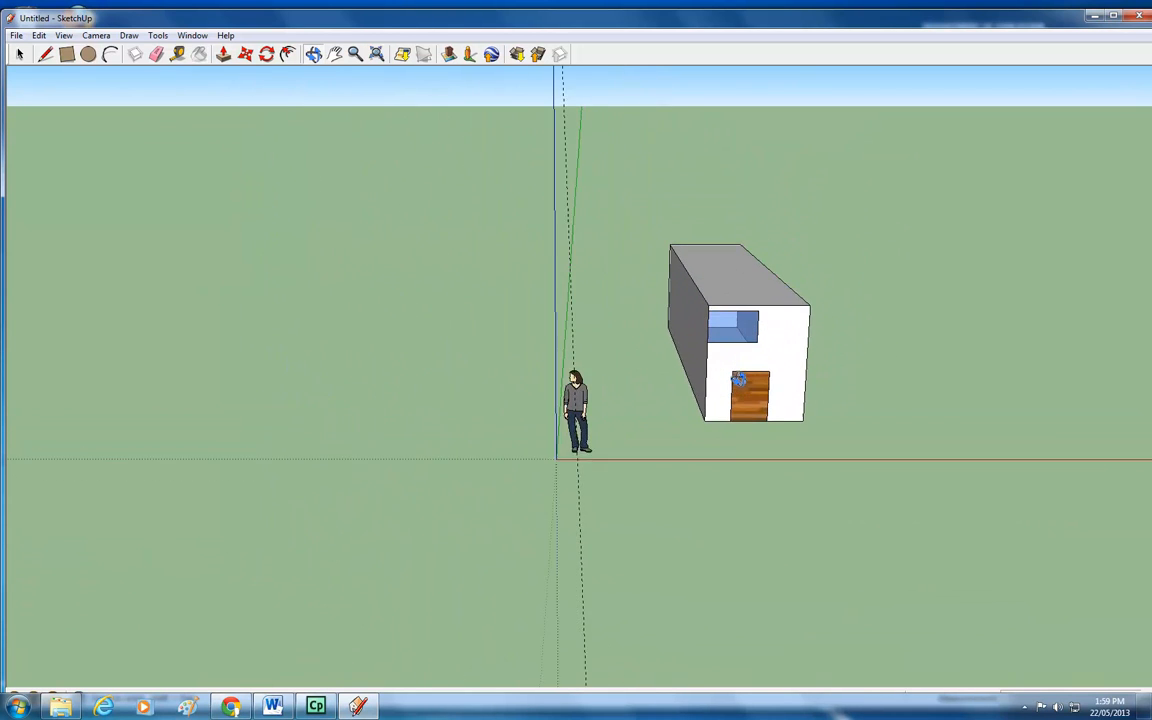
pyautogui.scroll(6, 737, 378)
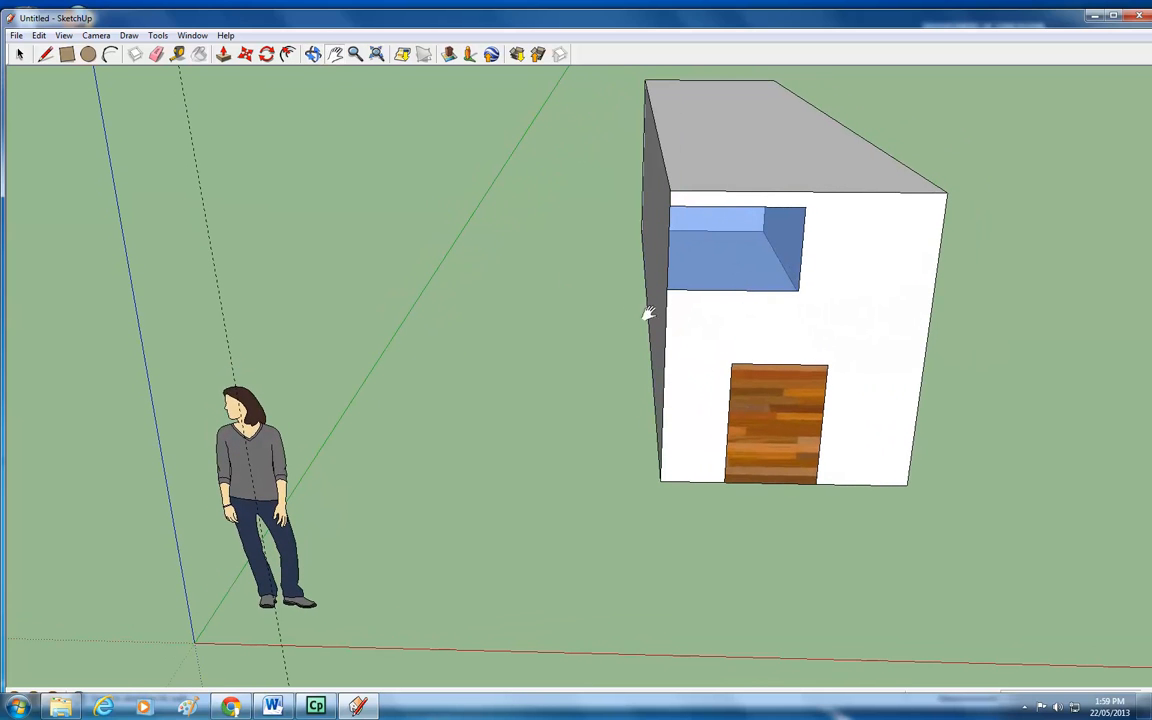
pyautogui.moveTo(751, 277); pyautogui.dragTo(489, 411)
pyautogui.click(313, 55)
pyautogui.scroll(-3, 553, 398)
pyautogui.scroll(6, 550, 430)
pyautogui.scroll(5, 489, 420)
pyautogui.scroll(2, 489, 418)
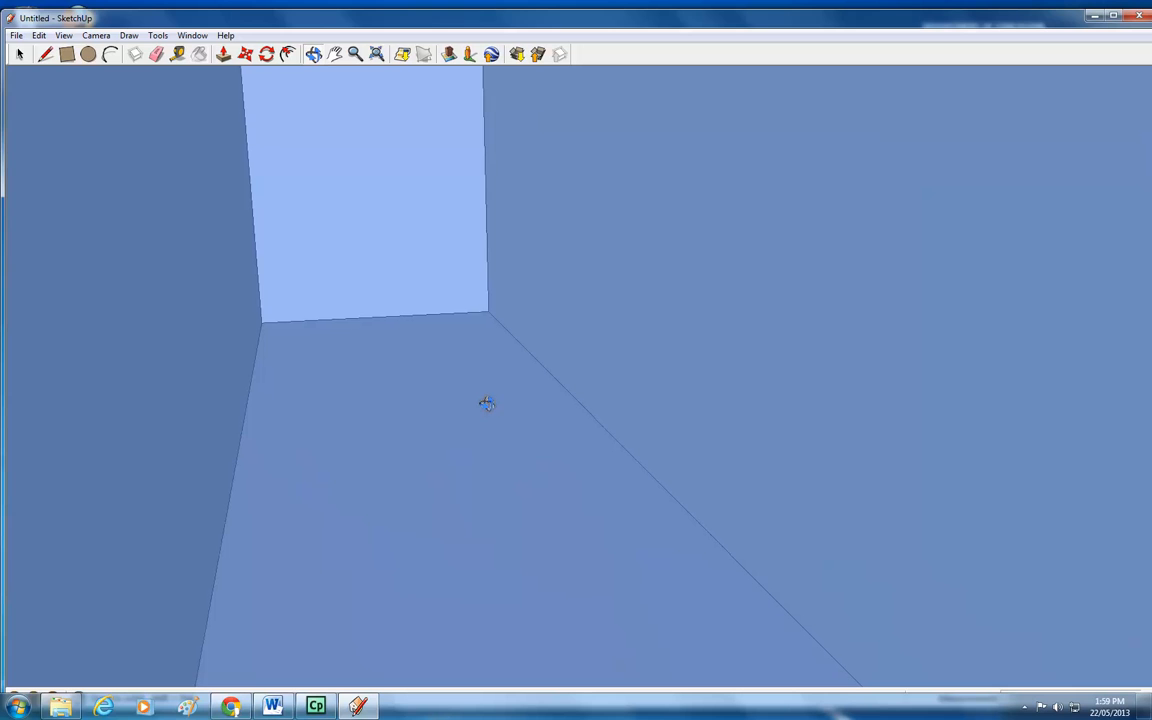
pyautogui.scroll(2, 487, 404)
pyautogui.scroll(-2, 486, 403)
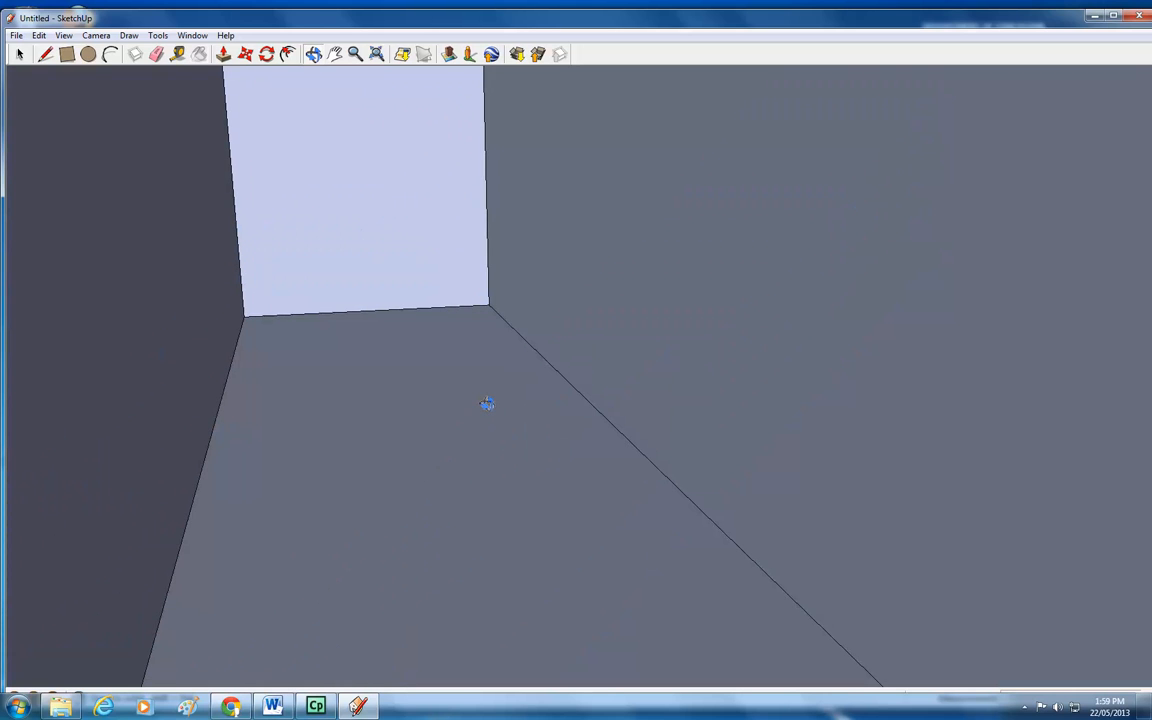
pyautogui.scroll(-4, 436, 354)
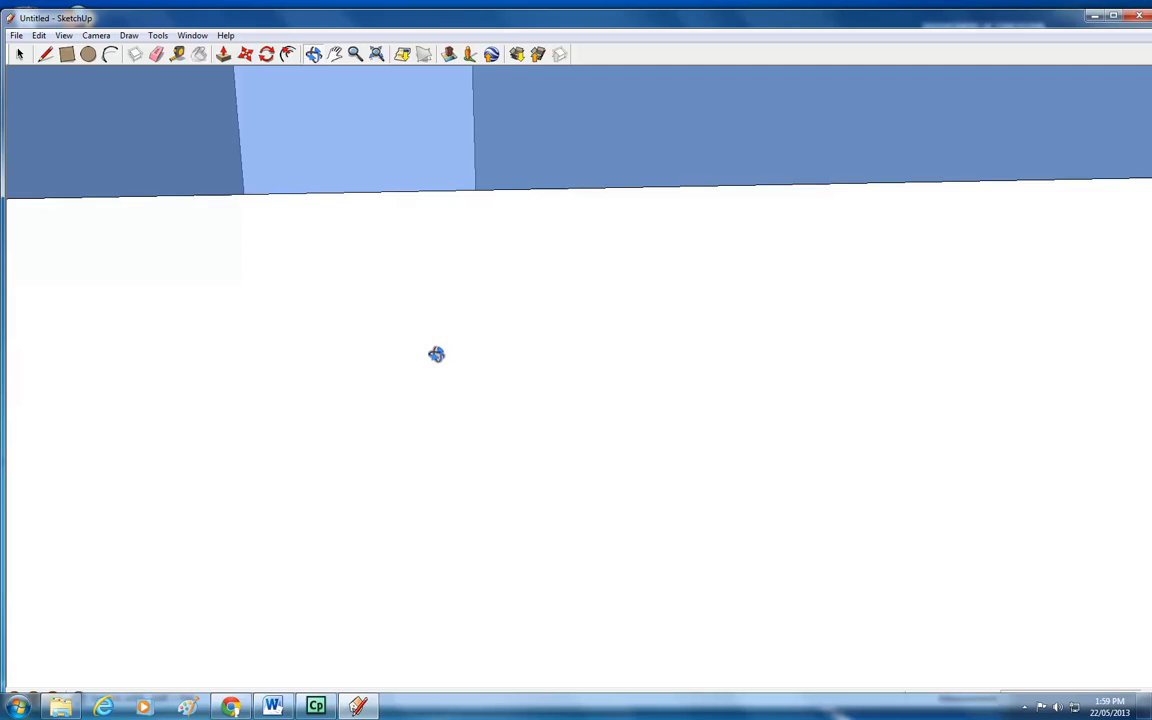
pyautogui.scroll(2, 439, 357)
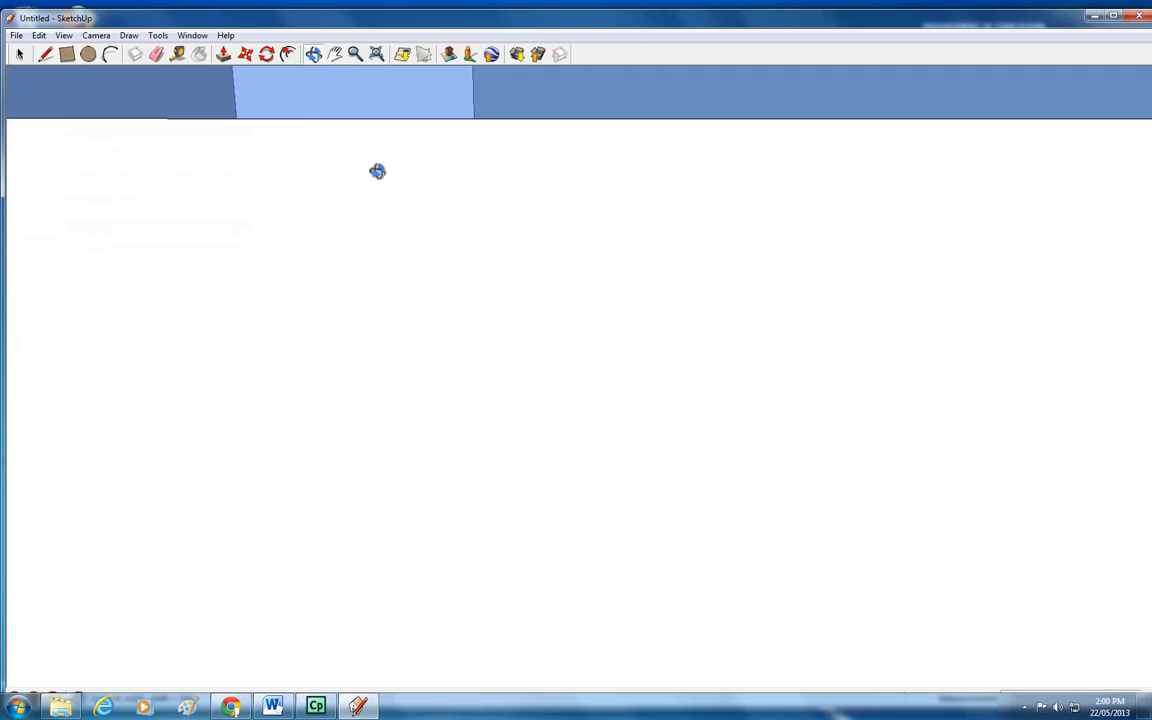
pyautogui.click(335, 55)
pyautogui.moveTo(396, 170); pyautogui.dragTo(366, 640)
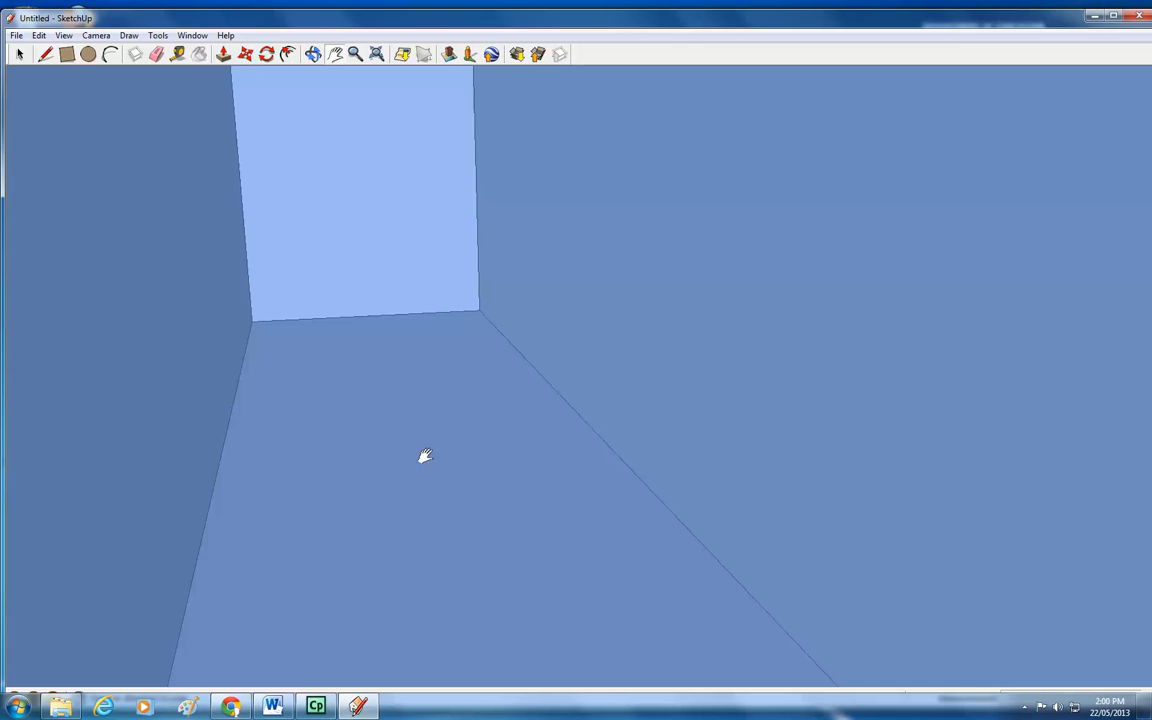
pyautogui.scroll(1, 425, 448)
pyautogui.scroll(1, 425, 446)
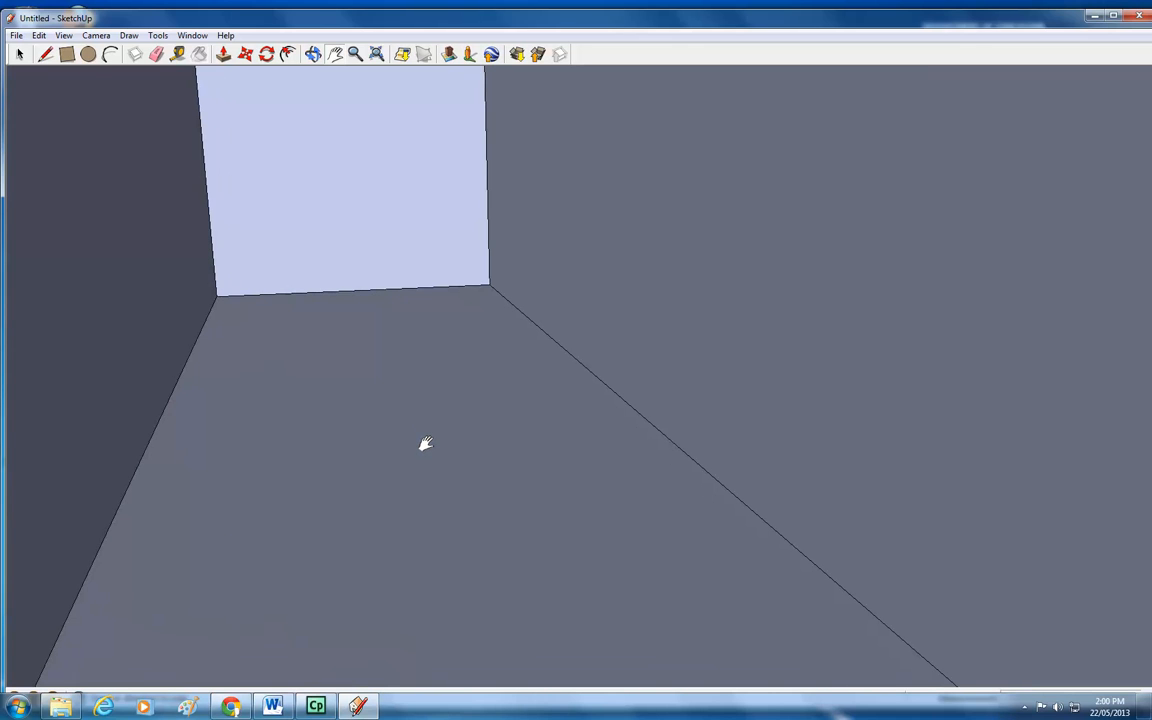
# Draw a circle on the floor inside the box and push/pull it up into a cylinder.
pyautogui.click(88, 54)
pyautogui.click(377, 392)
pyautogui.click(415, 421)
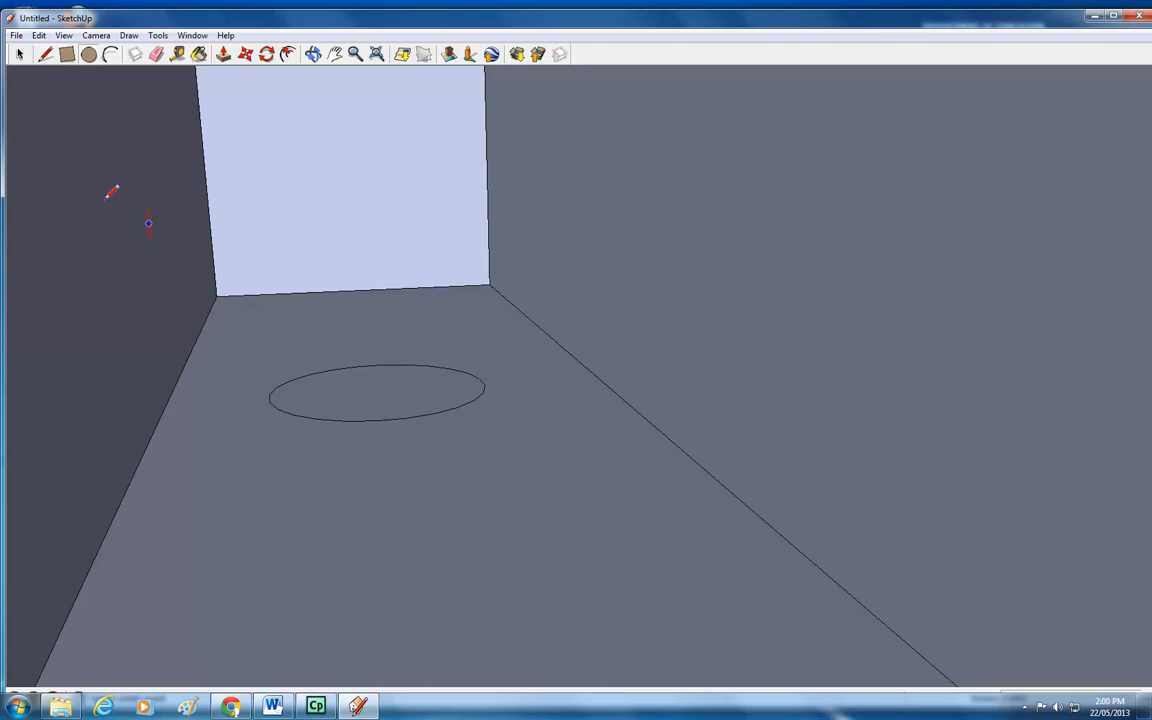
pyautogui.click(223, 54)
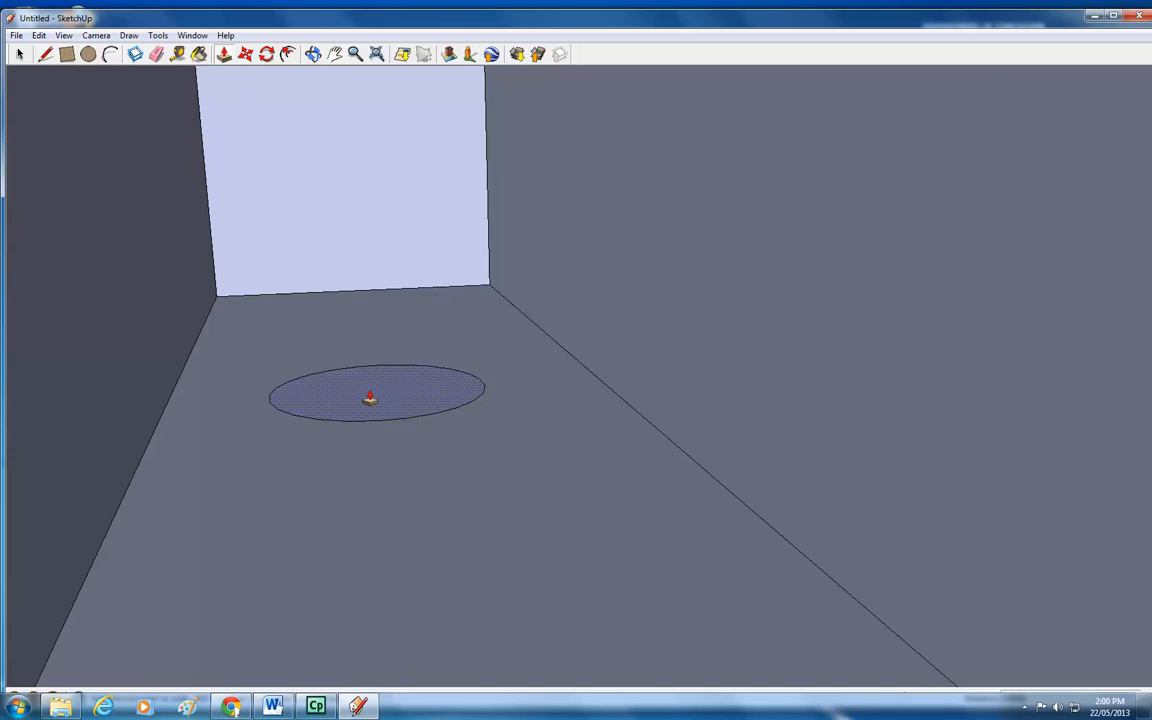
pyautogui.moveTo(368, 393); pyautogui.dragTo(363, 244)
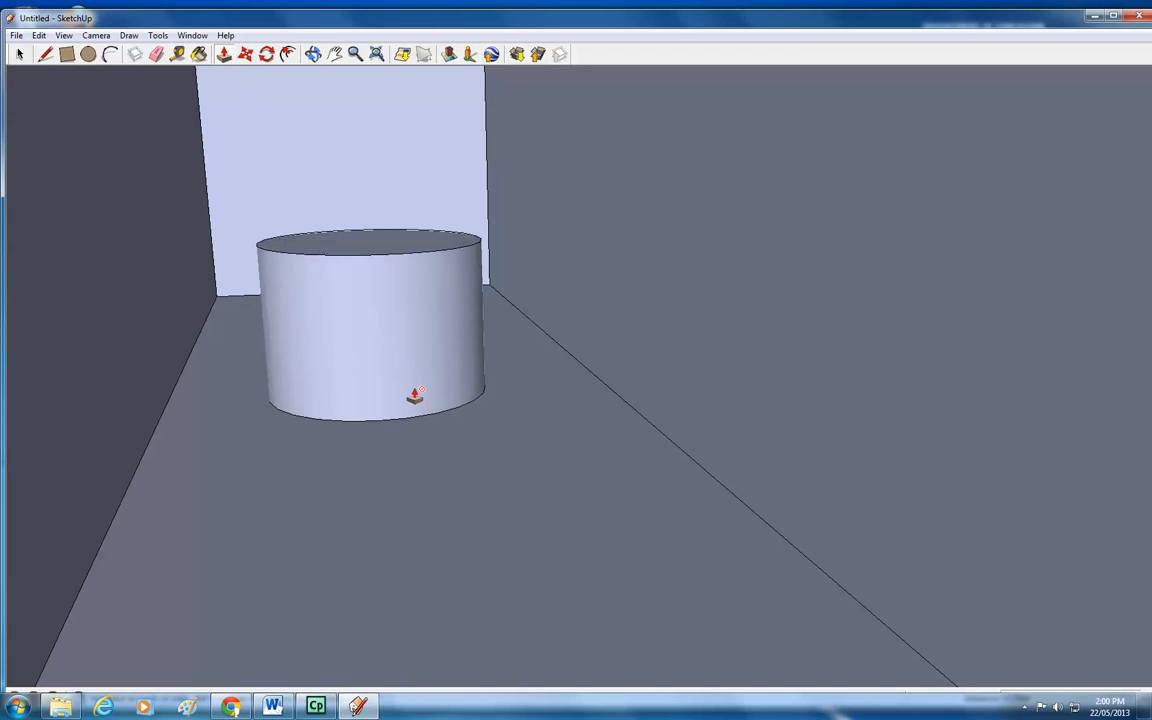
# Paint the cylinder inside the box with the Wood_Floor_Dark material.
pyautogui.click(199, 54)
pyautogui.click(330, 250)
pyautogui.click(386, 391)
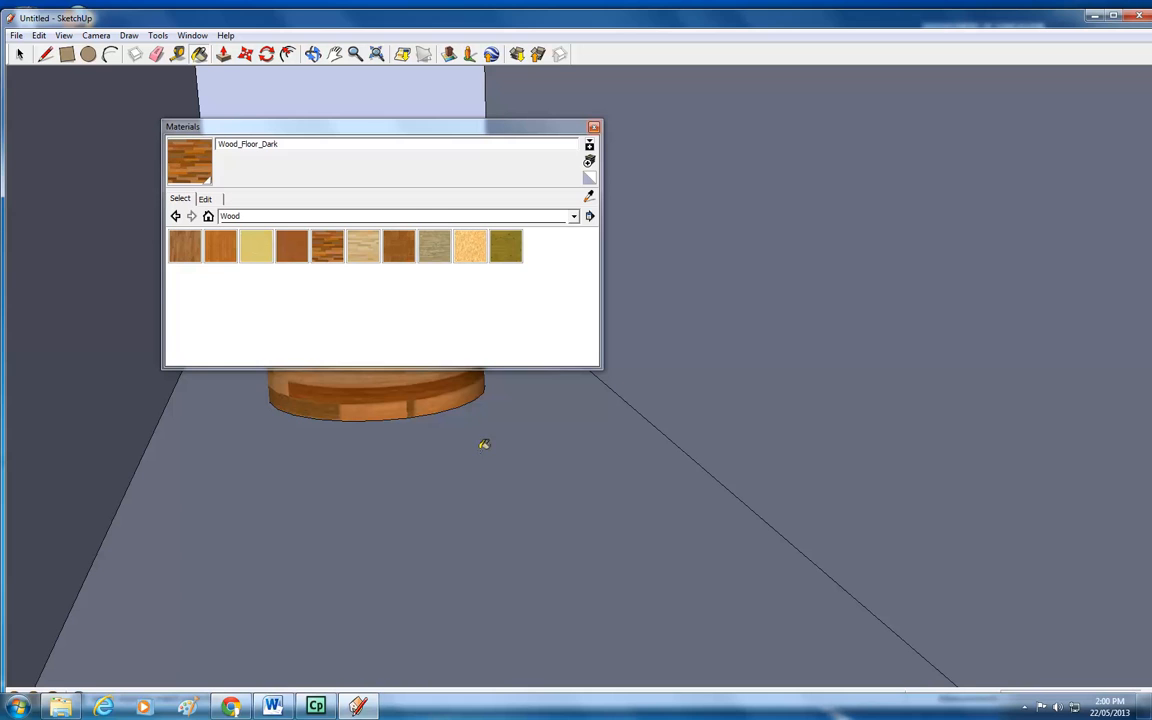
pyautogui.click(594, 127)
# Draw a large rectangle on the ground to the right of the box.
pyautogui.scroll(-5, 446, 403)
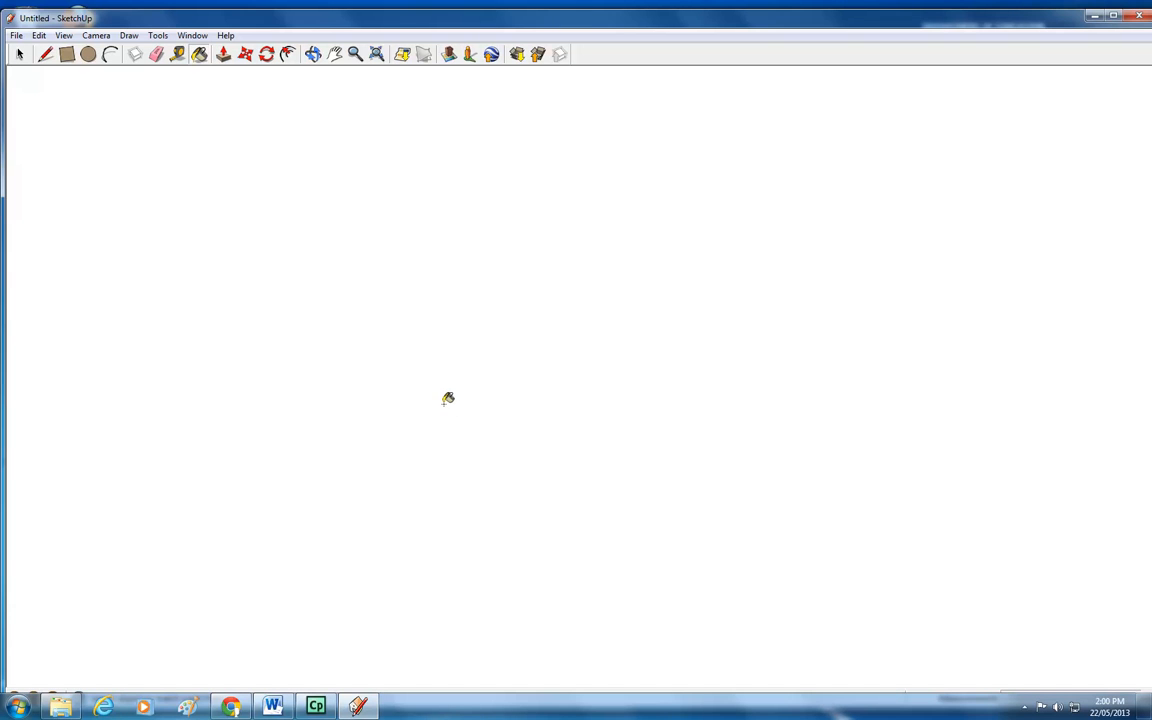
pyautogui.scroll(-8, 446, 412)
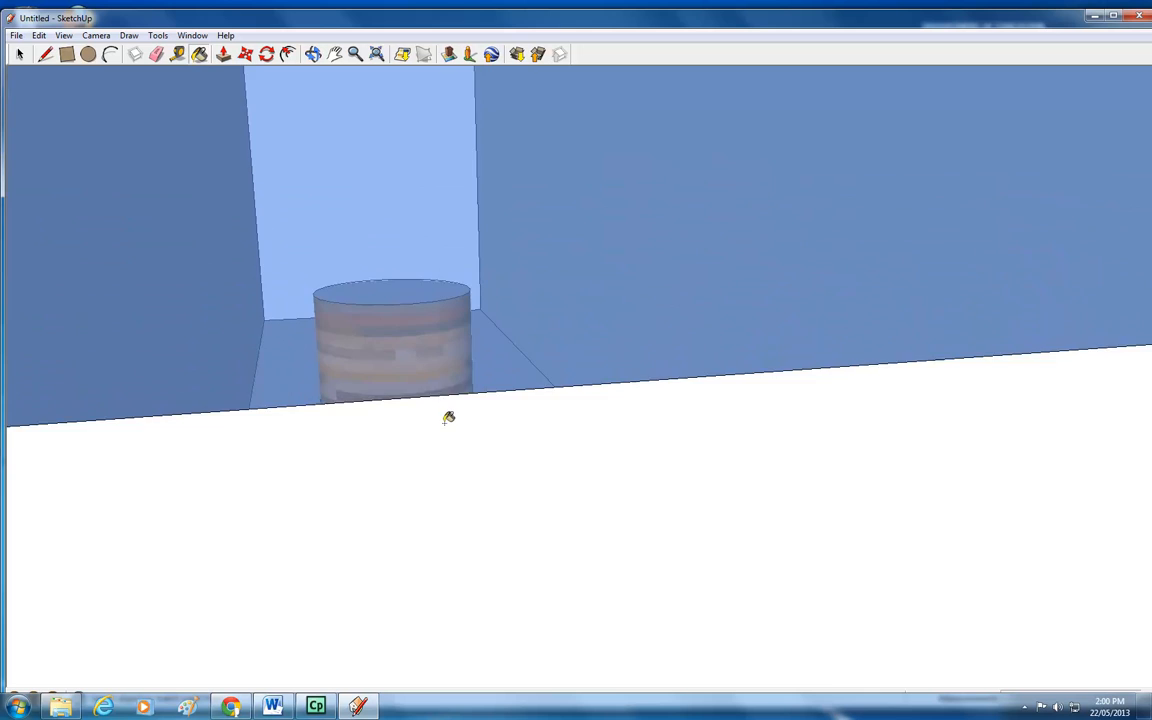
pyautogui.scroll(-3, 446, 421)
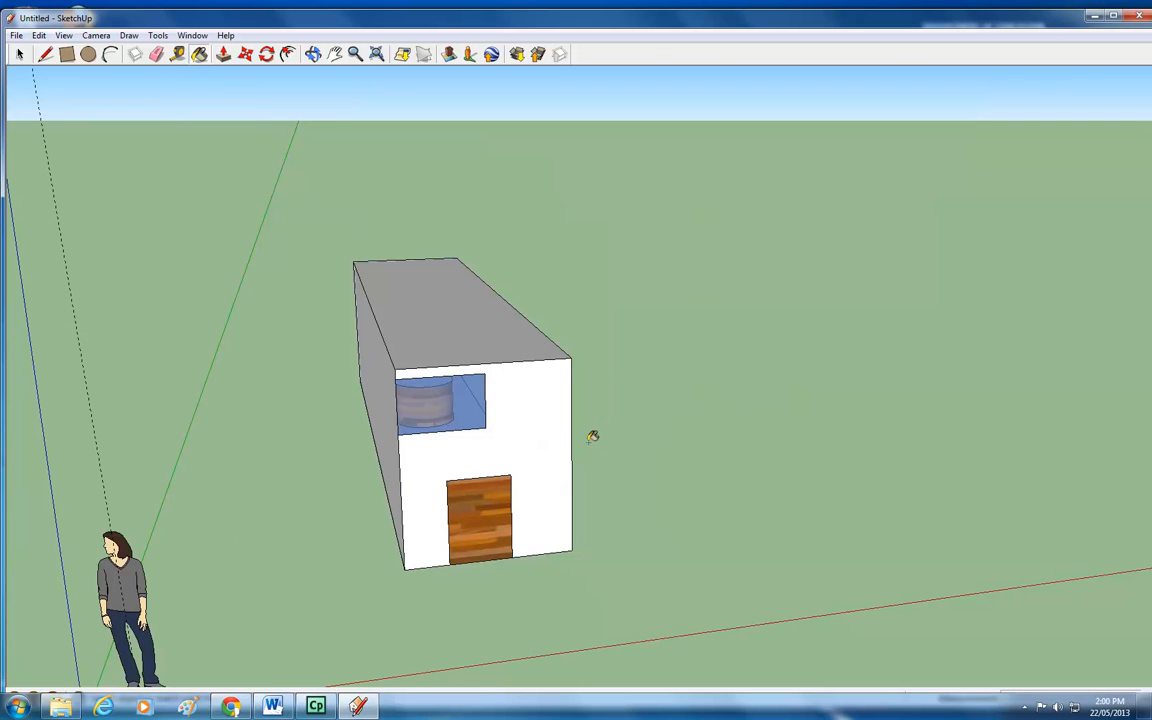
pyautogui.click(313, 54)
pyautogui.moveTo(543, 363); pyautogui.dragTo(334, 157)
pyautogui.click(67, 55)
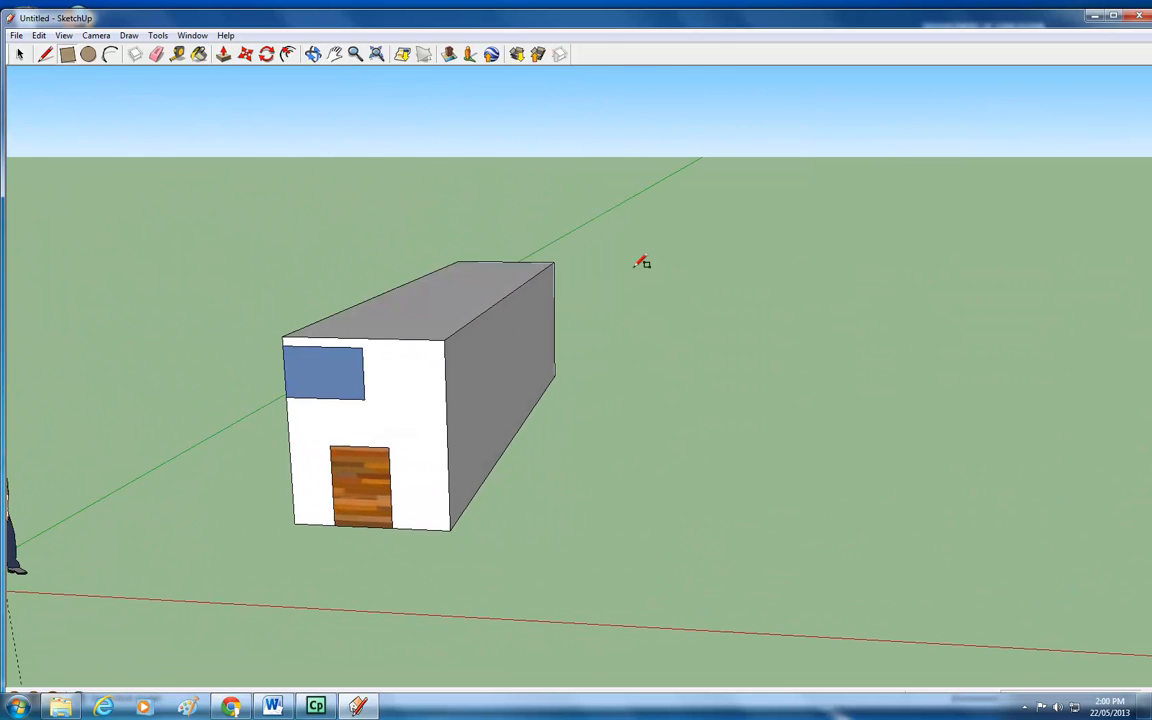
pyautogui.click(736, 234)
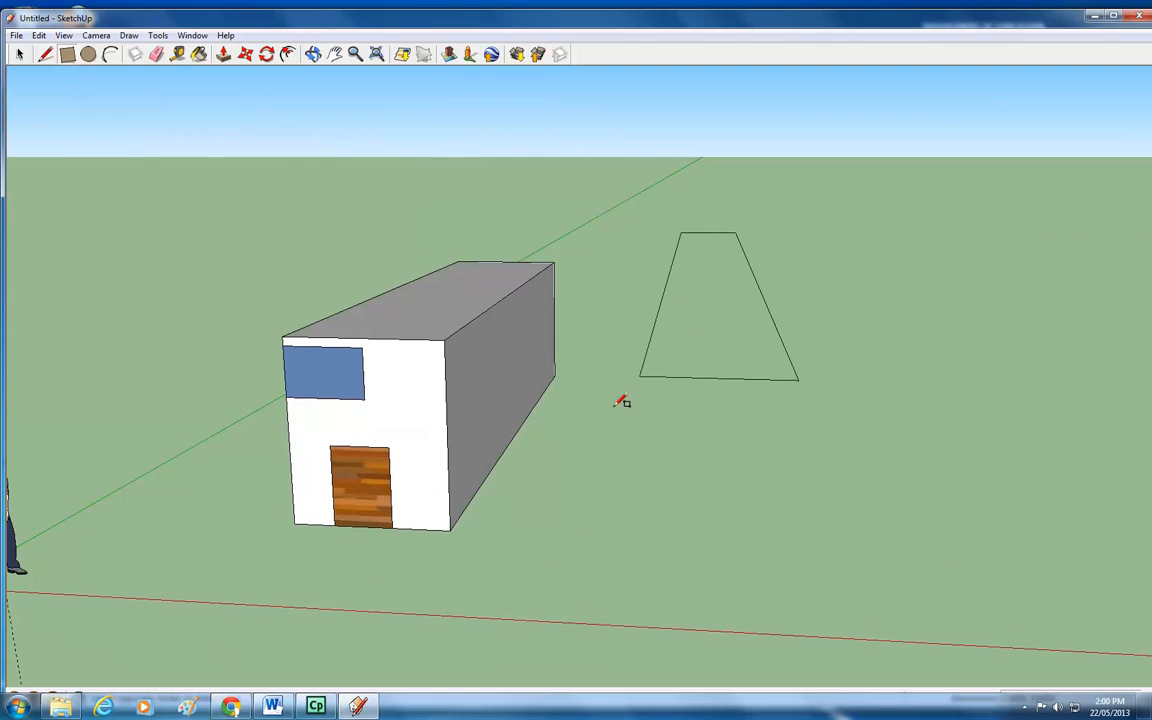
pyautogui.click(444, 556)
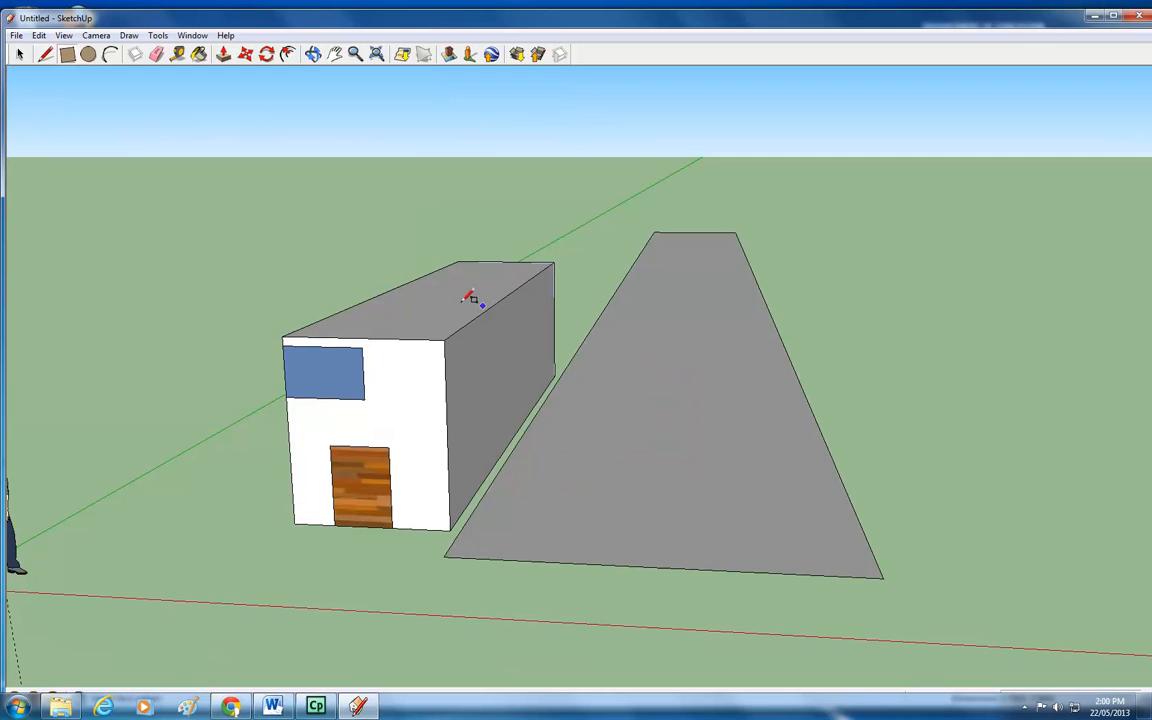
# Orbit the view down below the ground plane to look at the new rectangle.
pyautogui.click(313, 55)
pyautogui.moveTo(343, 547); pyautogui.dragTo(465, 414)
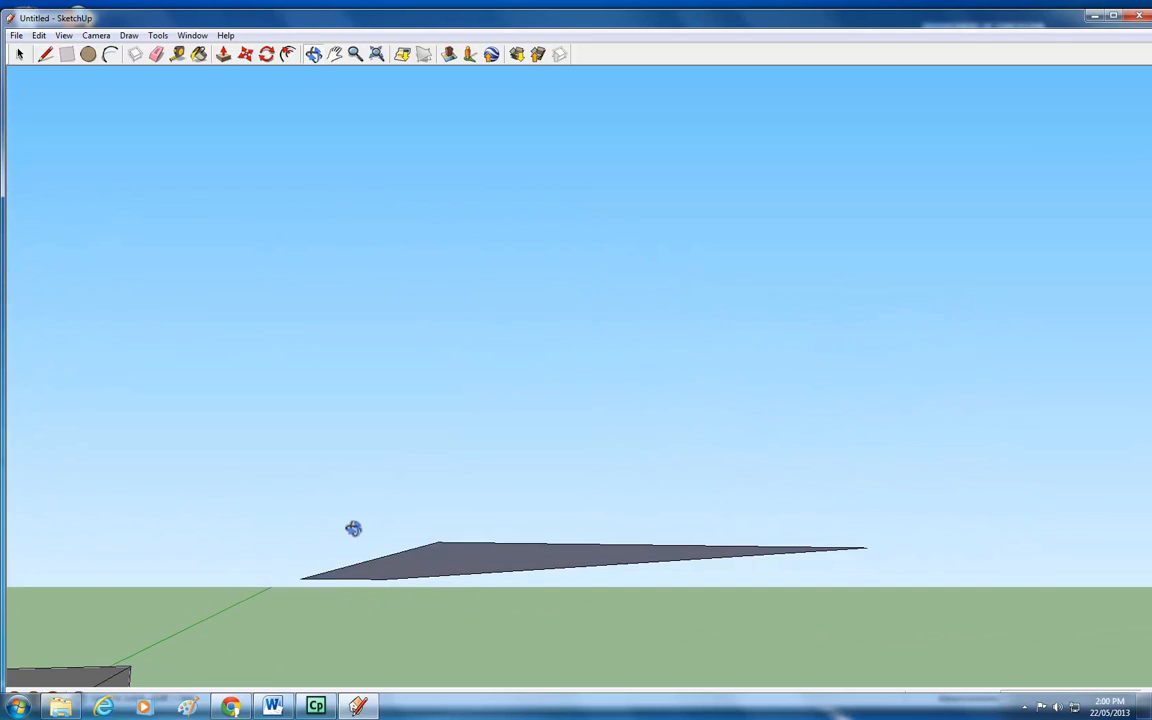
# Measure a distance along the ground with the Tape Measure tool.
pyautogui.moveTo(319, 612); pyautogui.dragTo(376, 666)
pyautogui.moveTo(362, 572); pyautogui.dragTo(558, 617)
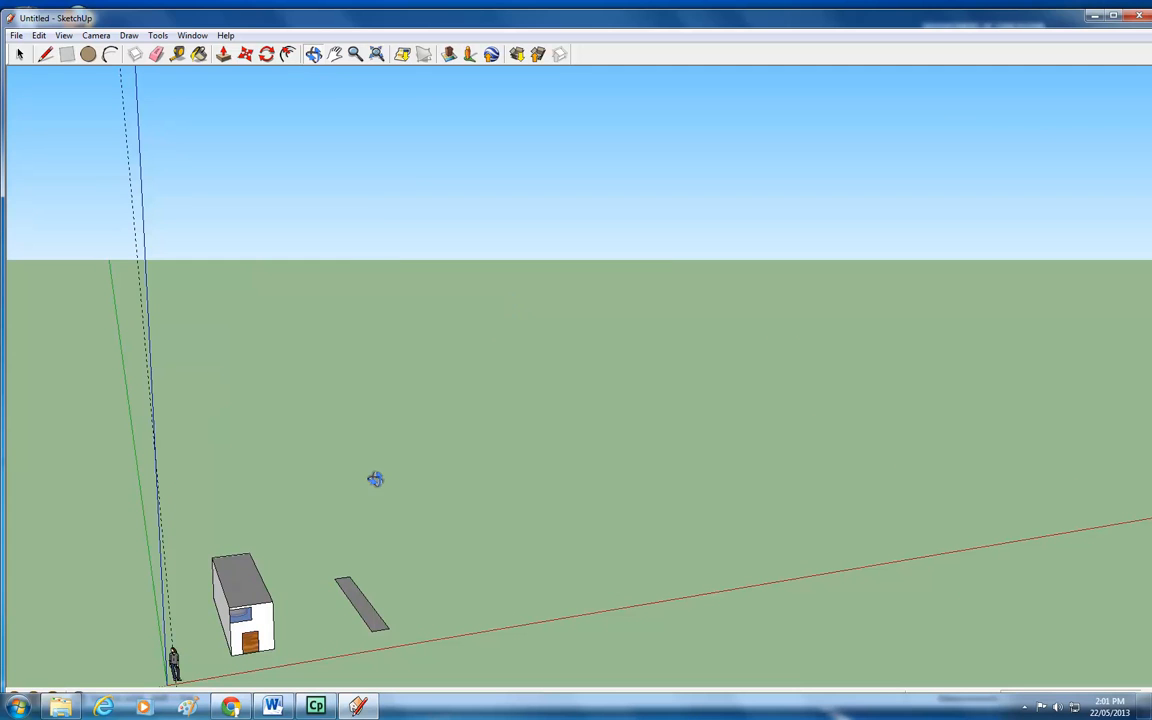
pyautogui.click(334, 53)
pyautogui.moveTo(596, 304); pyautogui.dragTo(228, 683)
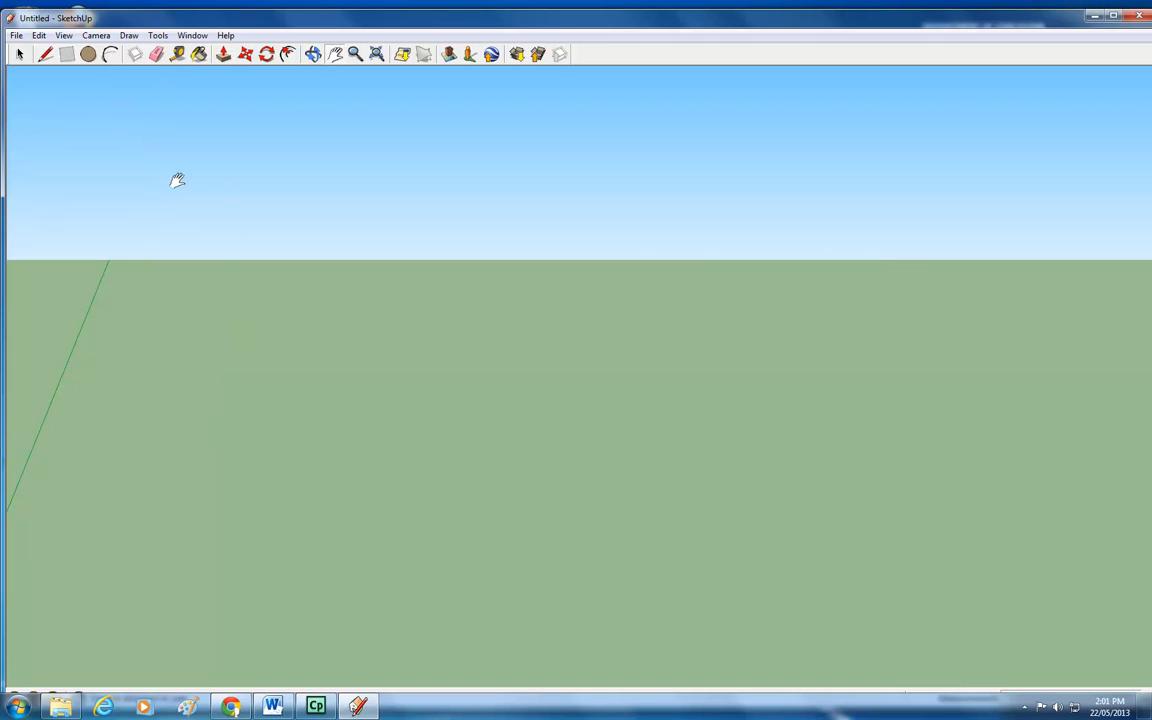
pyautogui.click(178, 55)
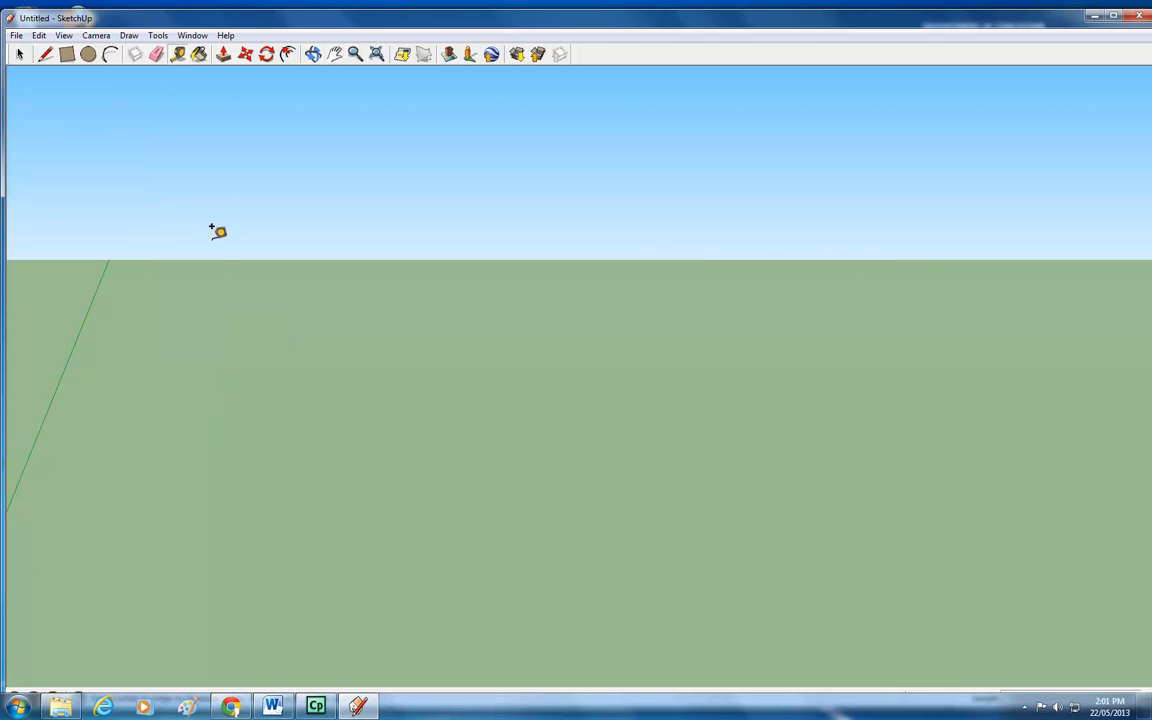
pyautogui.click(324, 290)
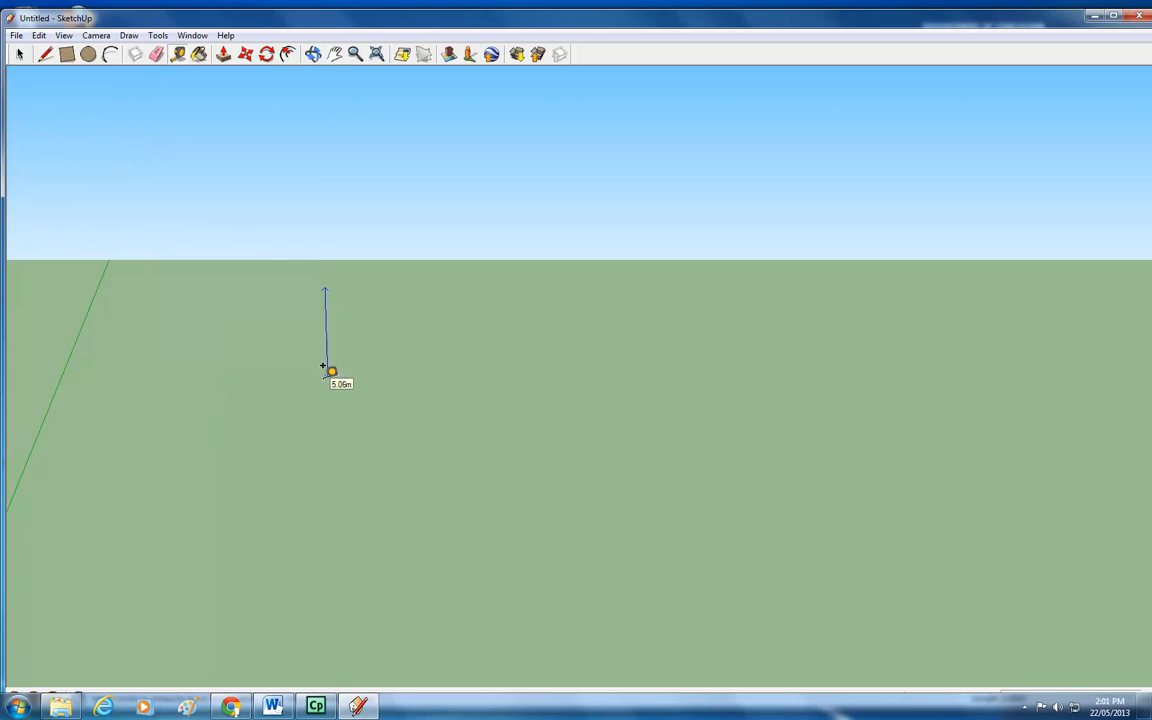
pyautogui.click(321, 436)
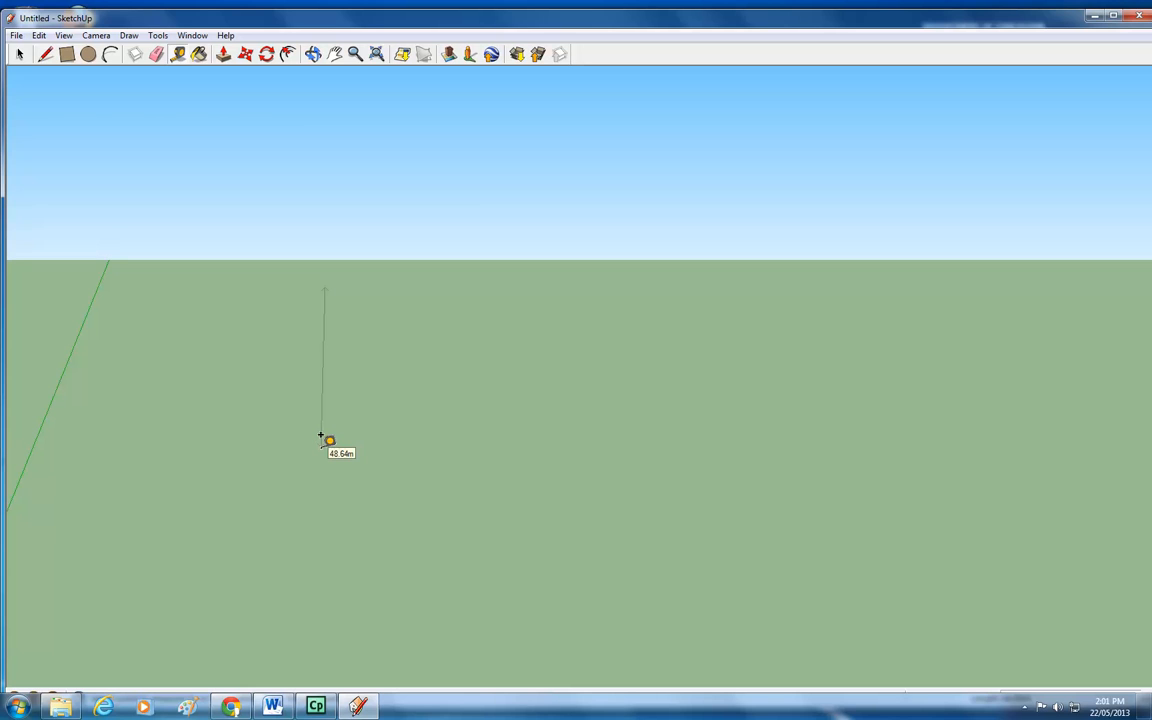
pyautogui.click(321, 435)
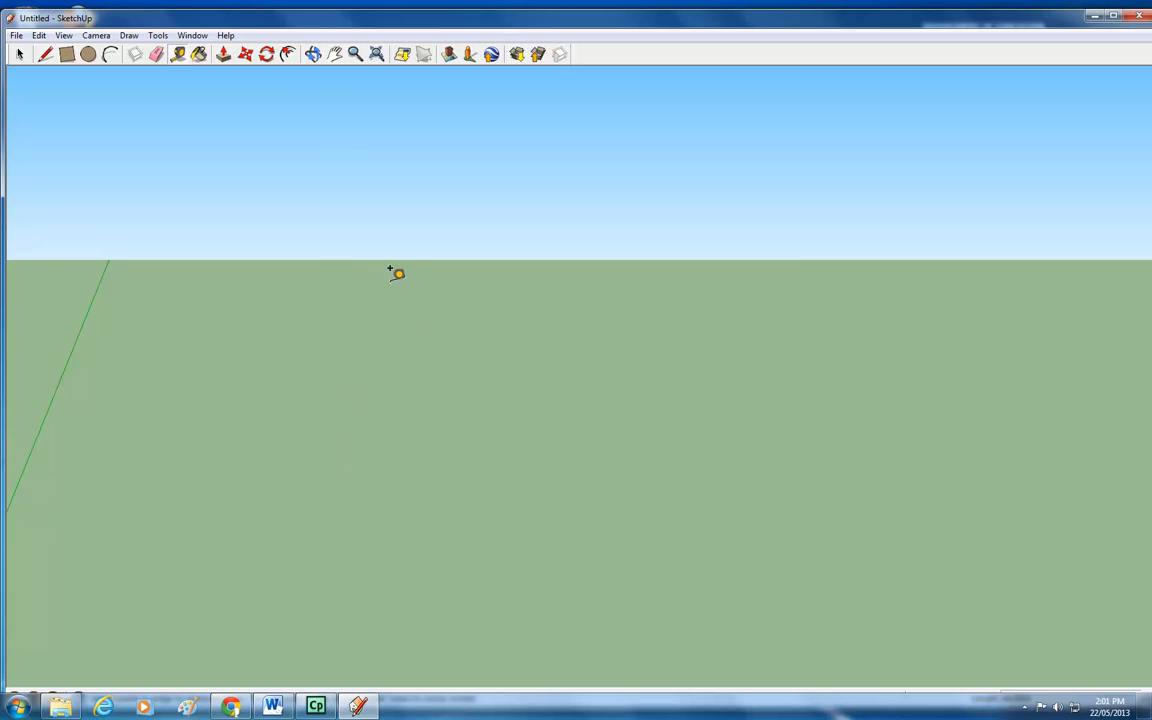
# Draw a large rectangle and push/pull it up into a block.
pyautogui.click(65, 58)
pyautogui.click(364, 288)
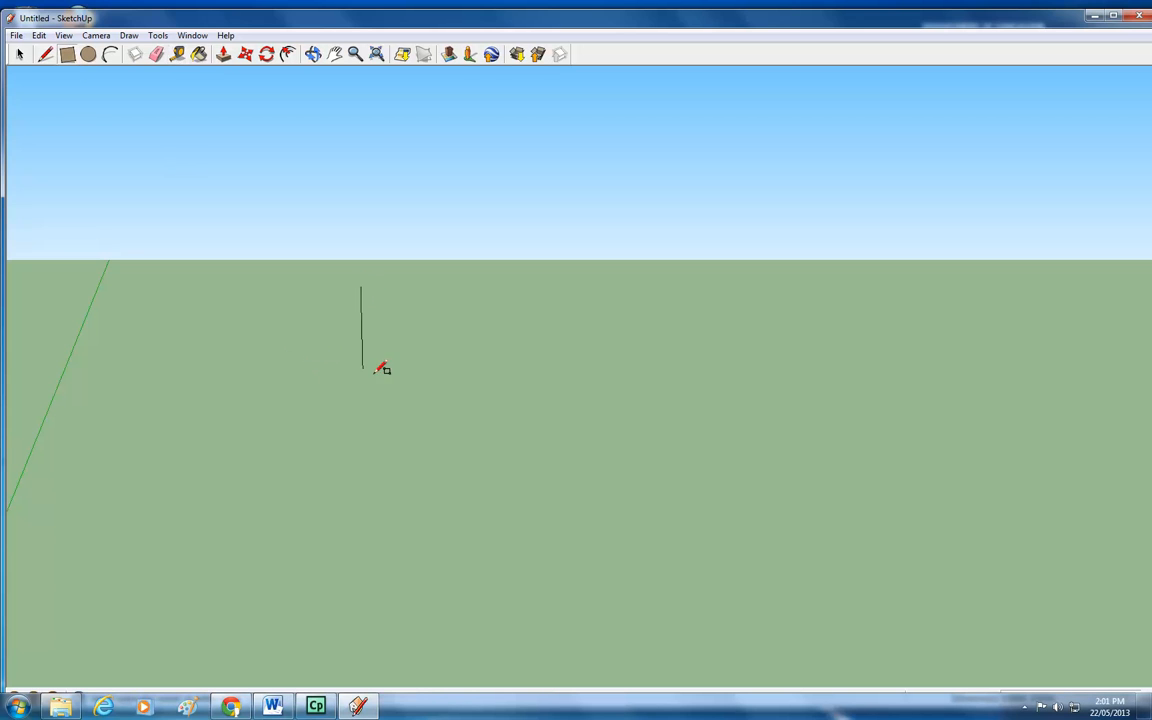
pyautogui.click(488, 395)
pyautogui.press('p')
pyautogui.moveTo(404, 337); pyautogui.dragTo(424, 206)
# Measure the block's vertical corner edge with the Tape Measure tool.
pyautogui.click(180, 56)
pyautogui.click(498, 146)
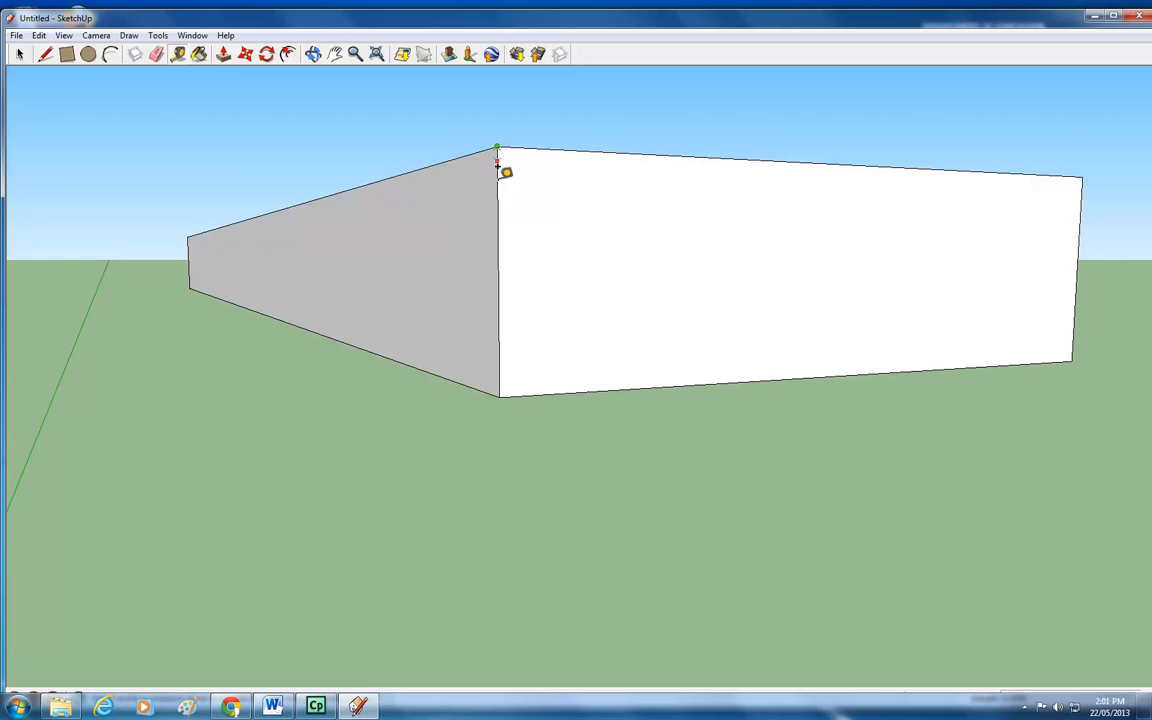
pyautogui.click(504, 383)
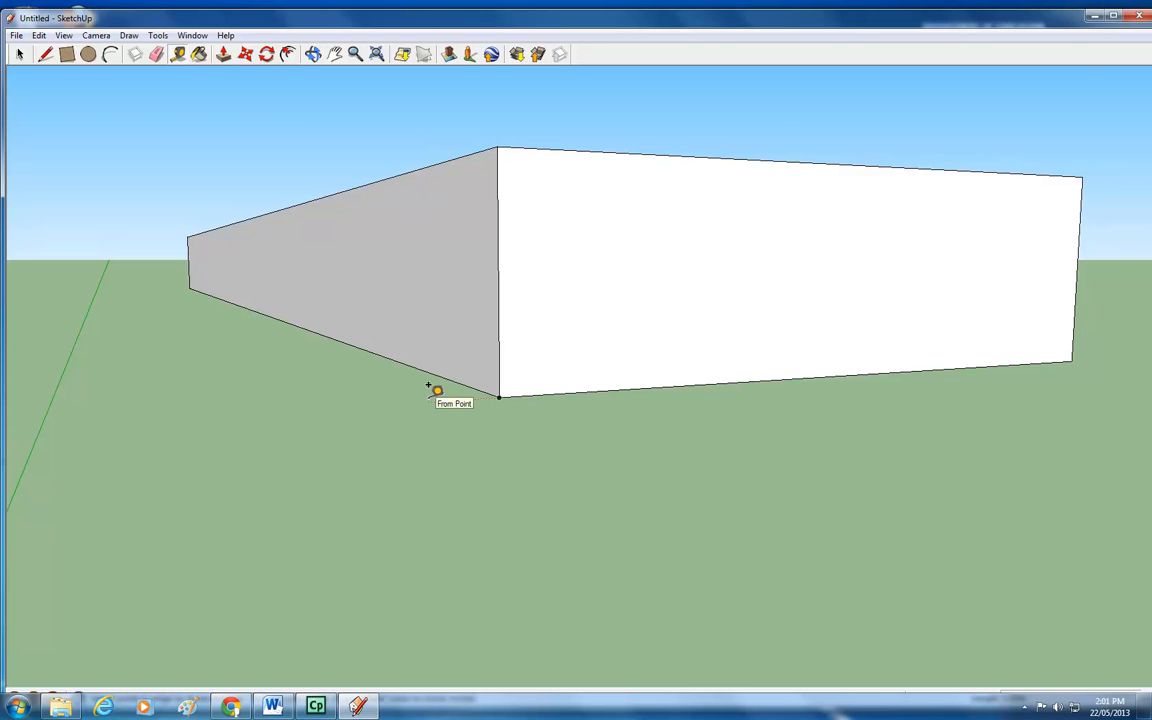
pyautogui.scroll(-8, 437, 390)
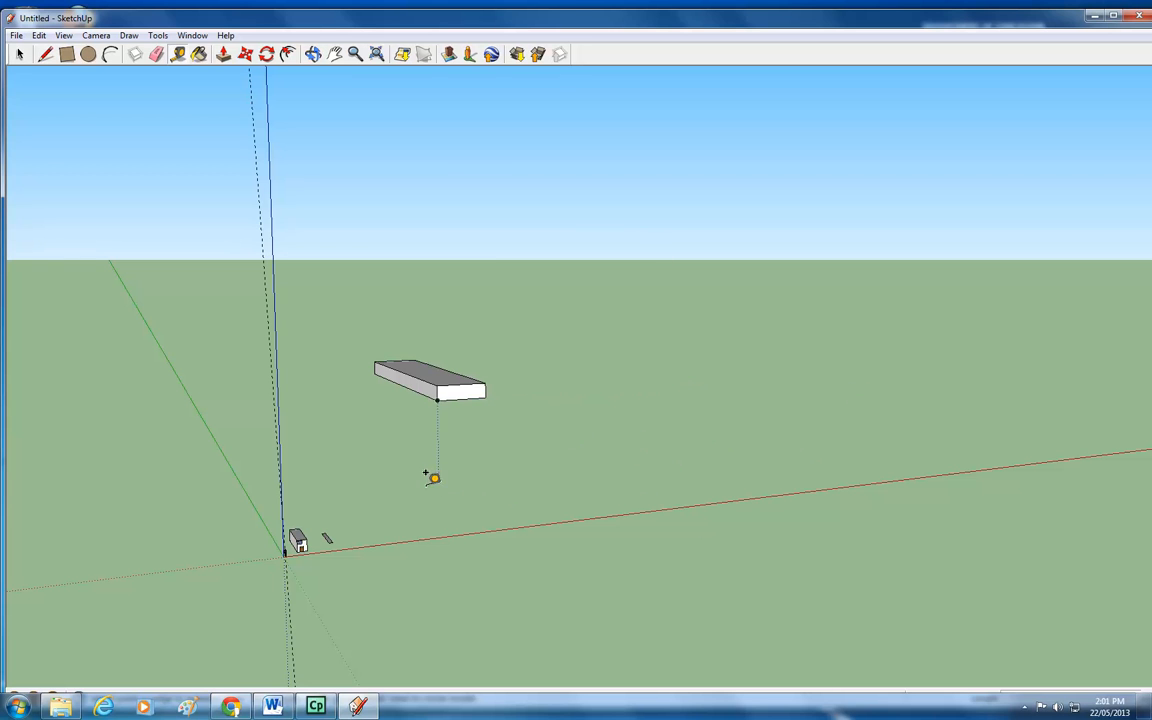
# Erase all the edges of the floating block with the Eraser tool.
pyautogui.click(313, 54)
pyautogui.moveTo(506, 458); pyautogui.dragTo(136, 350)
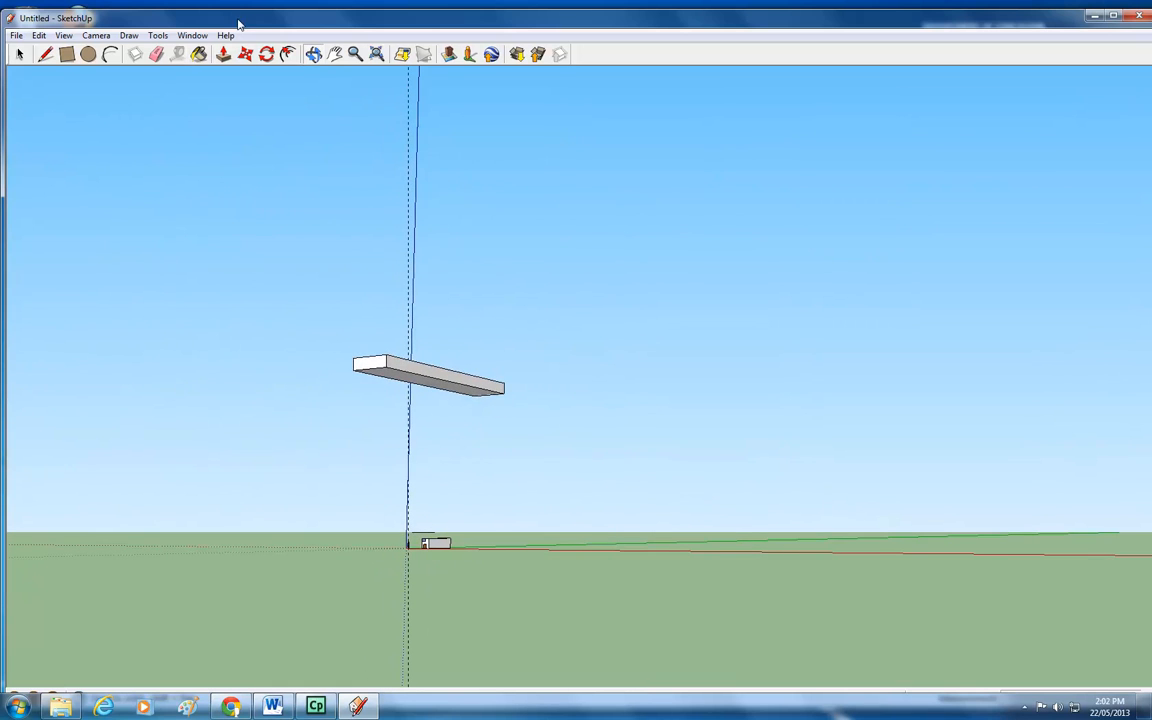
pyautogui.click(156, 54)
pyautogui.click(386, 371)
pyautogui.click(362, 364)
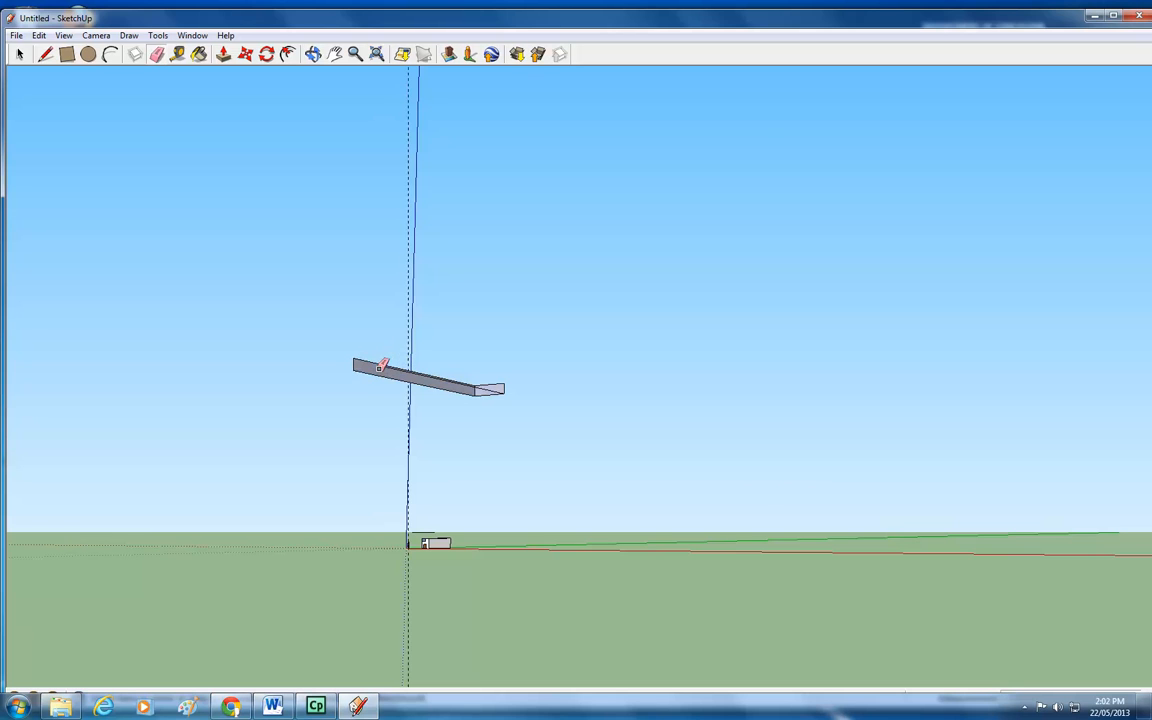
pyautogui.click(356, 365)
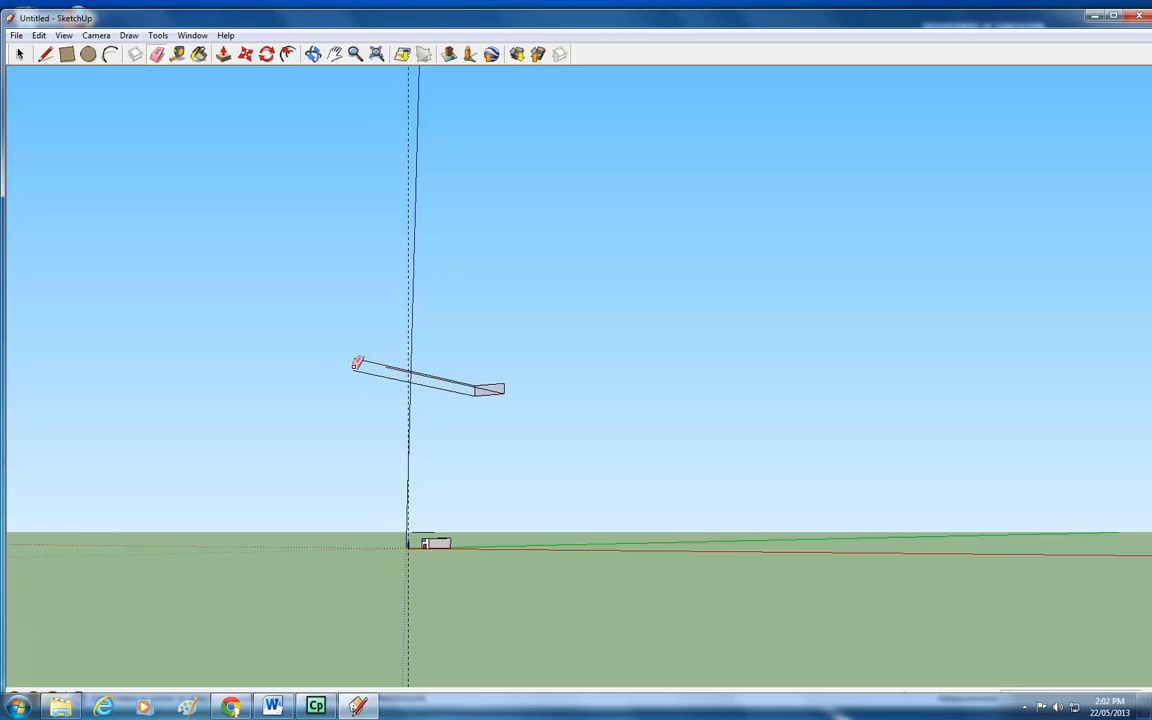
pyautogui.click(408, 369)
pyautogui.click(401, 382)
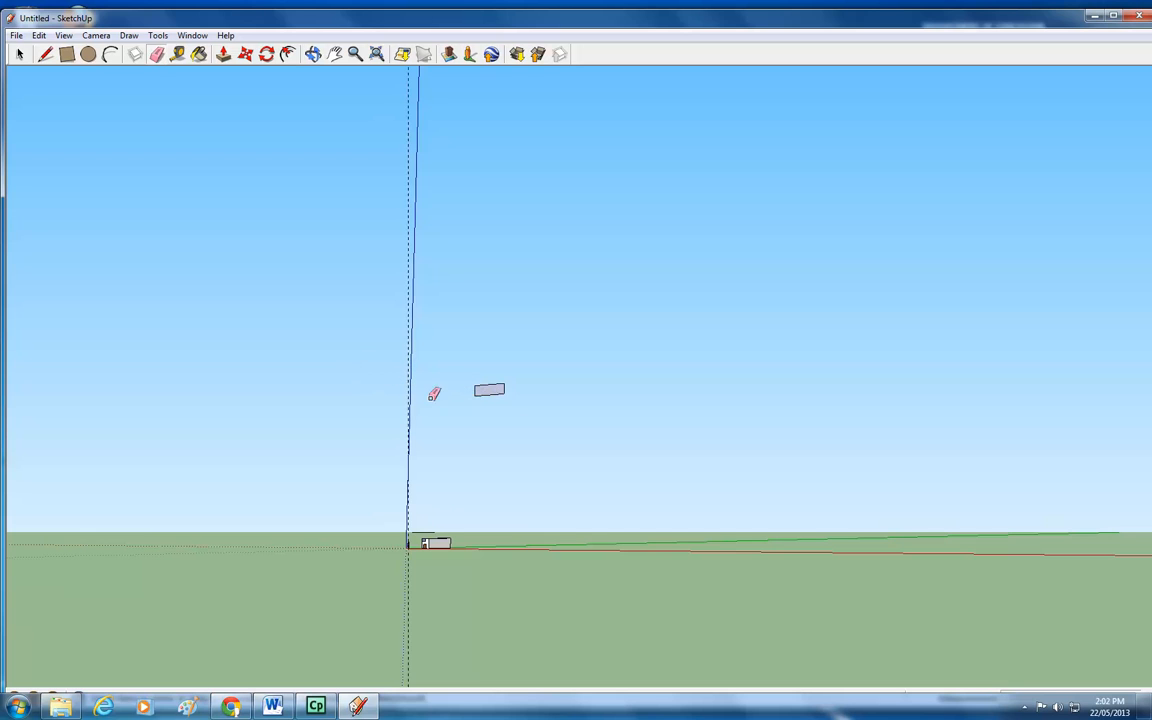
pyautogui.click(491, 390)
pyautogui.moveTo(499, 381); pyautogui.dragTo(508, 387)
pyautogui.scroll(-4, 469, 480)
pyautogui.scroll(8, 463, 475)
# Draw a rectangle on the ground behind the thin strip, beside the house box.
pyautogui.click(312, 54)
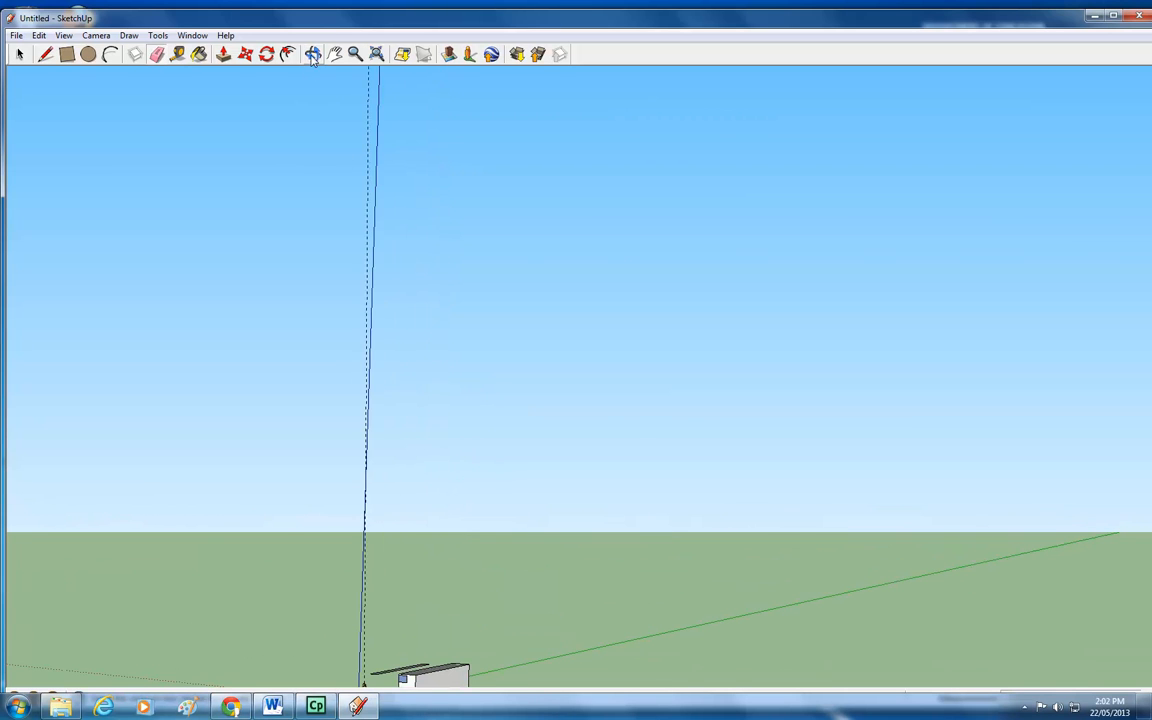
pyautogui.moveTo(384, 507); pyautogui.dragTo(679, 581)
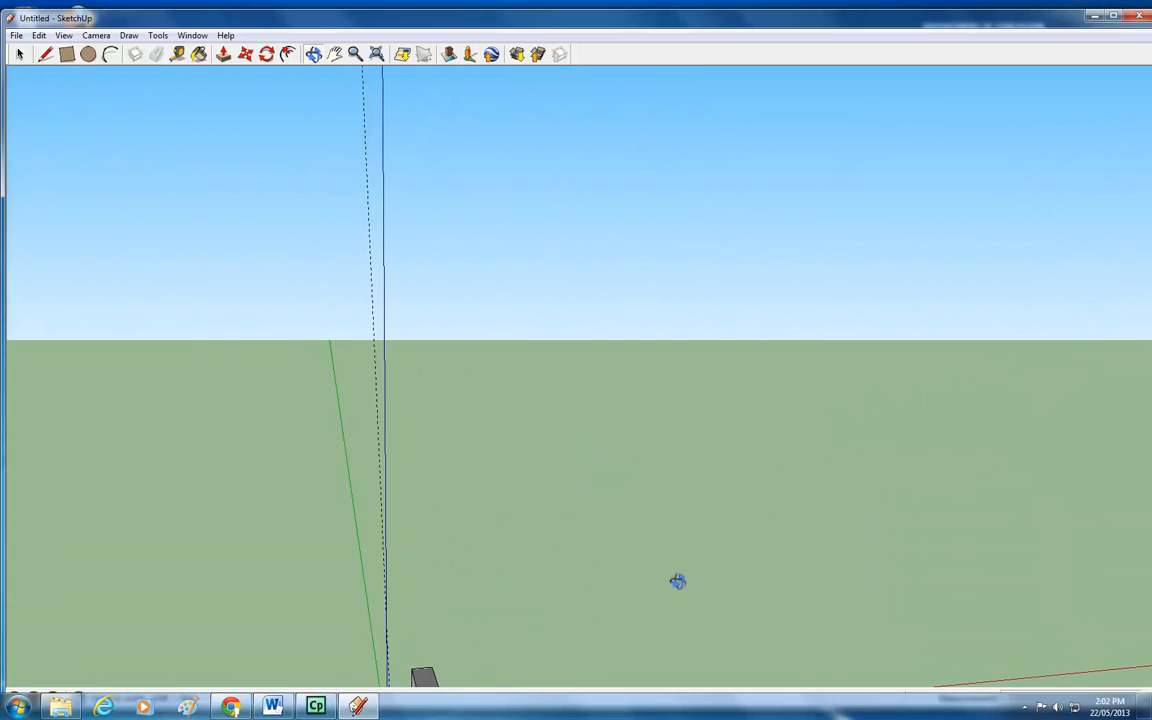
pyautogui.click(334, 53)
pyautogui.moveTo(447, 514); pyautogui.dragTo(514, 442)
pyautogui.click(312, 54)
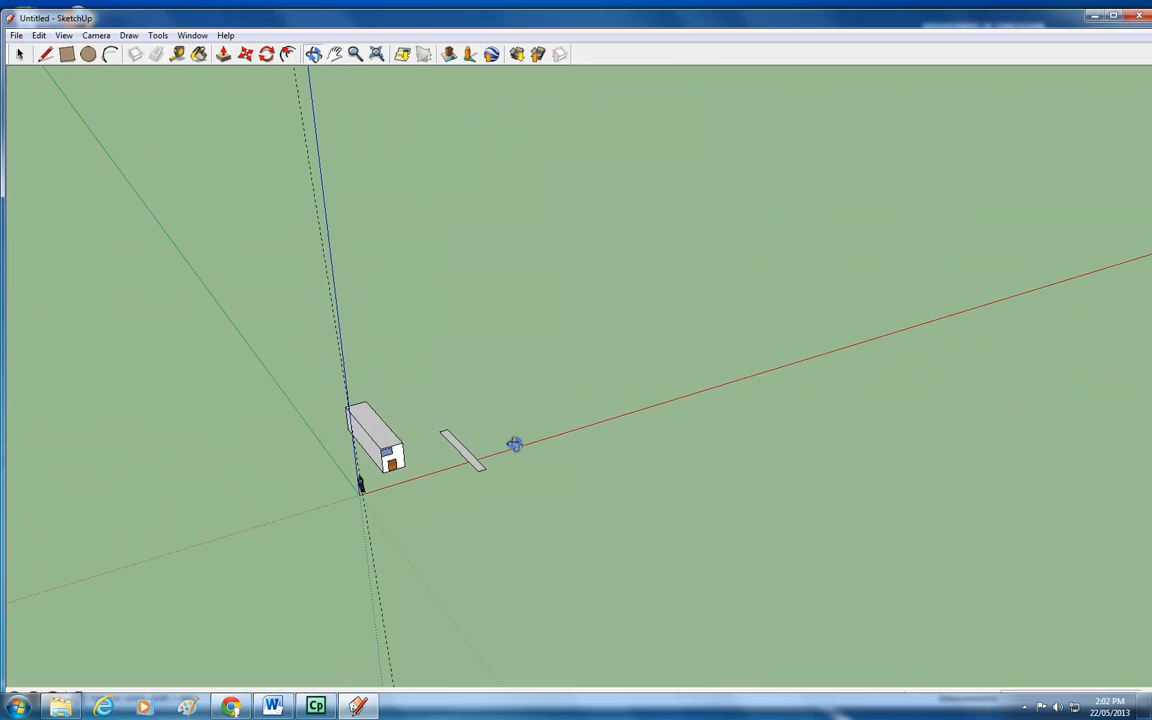
pyautogui.click(67, 54)
pyautogui.click(408, 343)
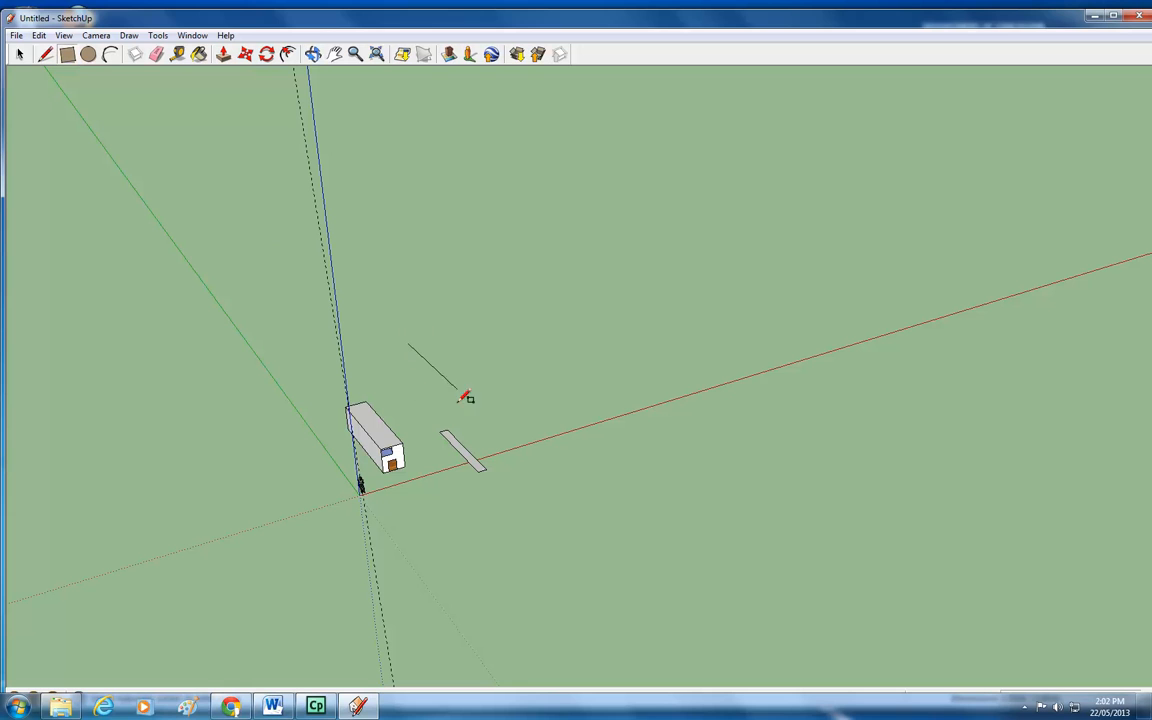
pyautogui.click(554, 408)
# Push/pull the new rectangle up into a tall block.
pyautogui.click(222, 60)
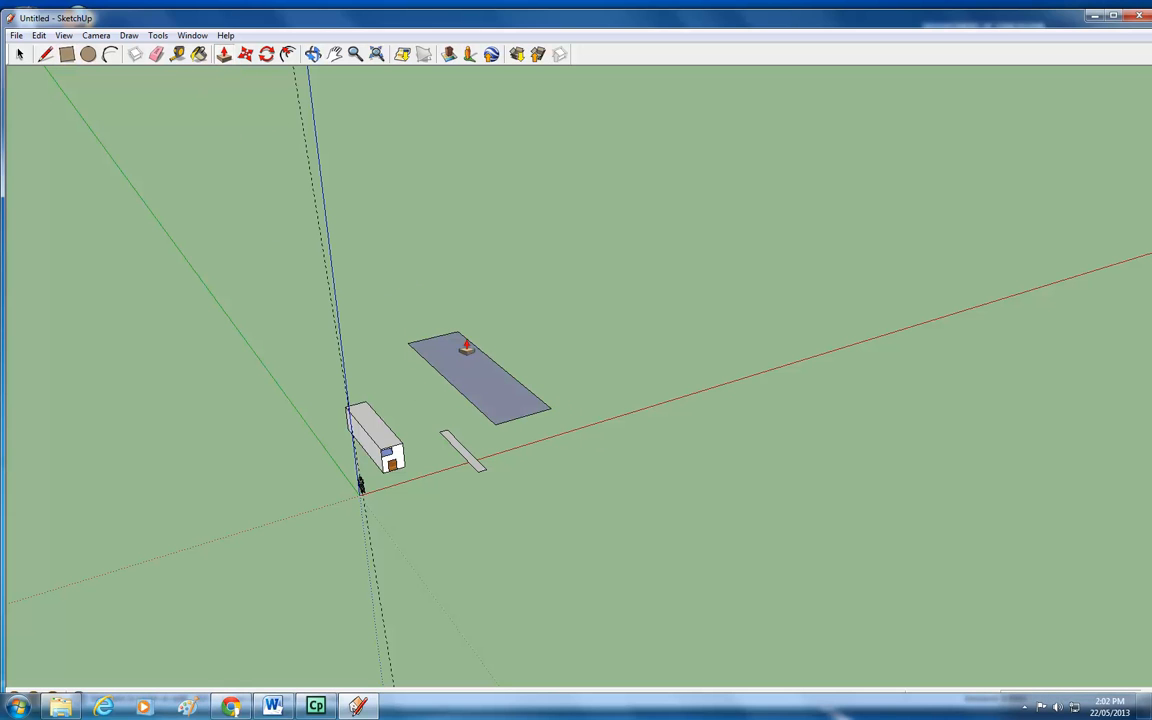
pyautogui.moveTo(488, 367); pyautogui.dragTo(485, 296)
pyautogui.scroll(-1, 443, 397)
pyautogui.scroll(-1, 443, 397)
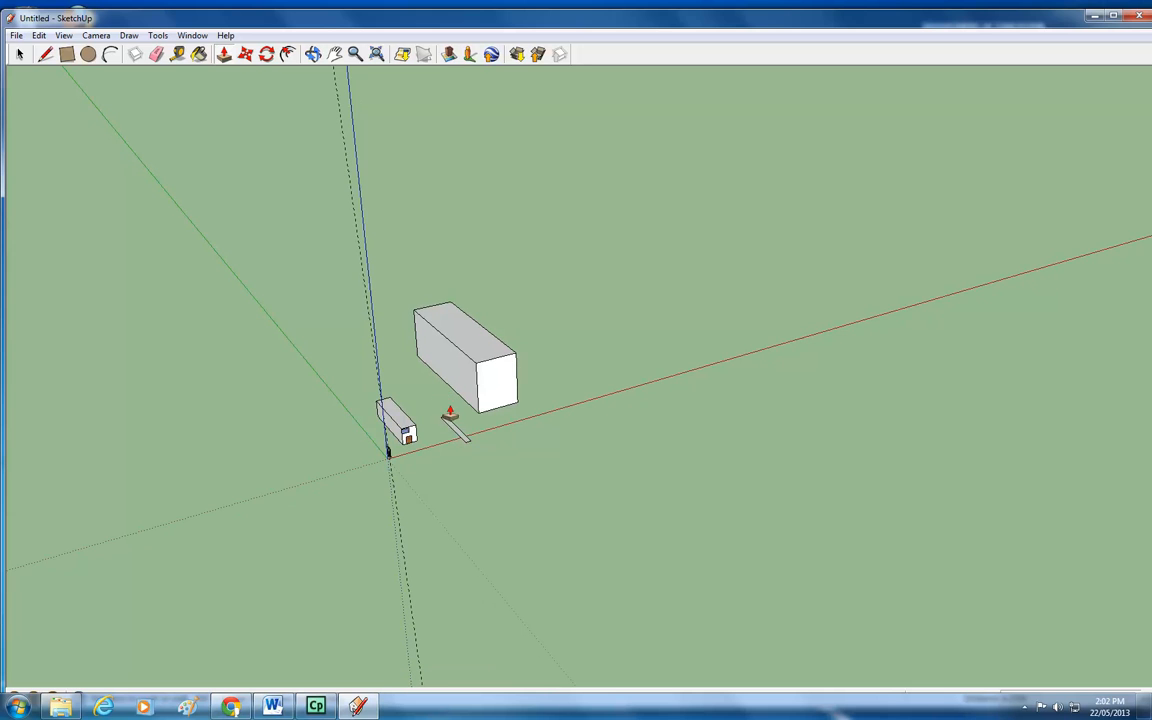
pyautogui.click(313, 54)
pyautogui.moveTo(508, 474); pyautogui.dragTo(239, 262)
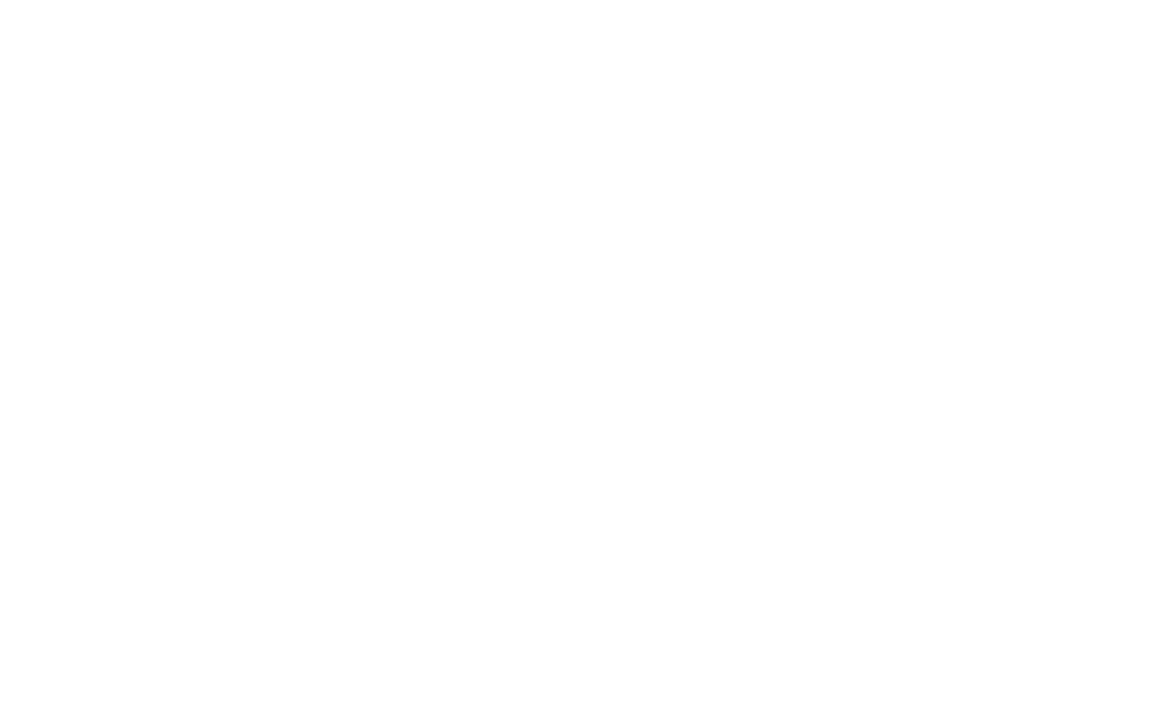